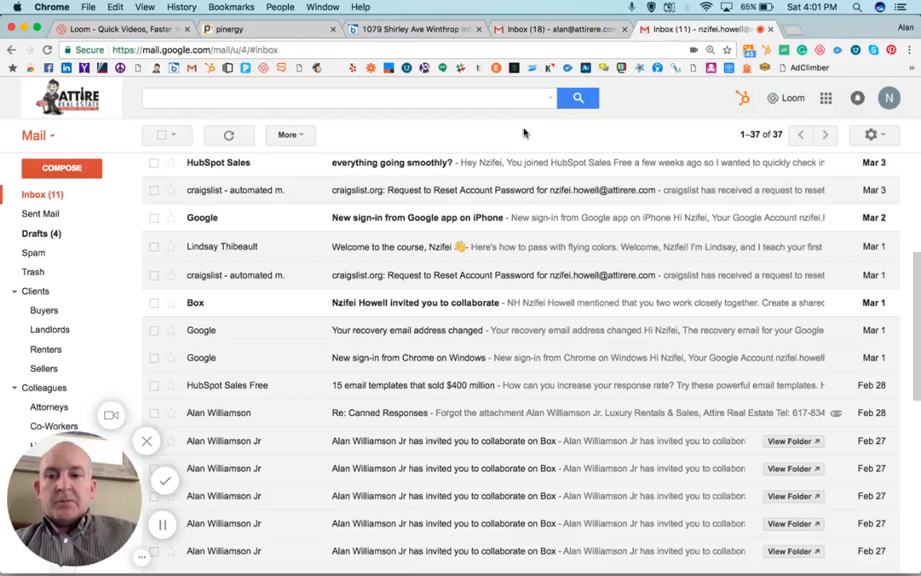
- Start a new email message and delete the entire signature block, including its logo, from the message body
left_click(57, 170)
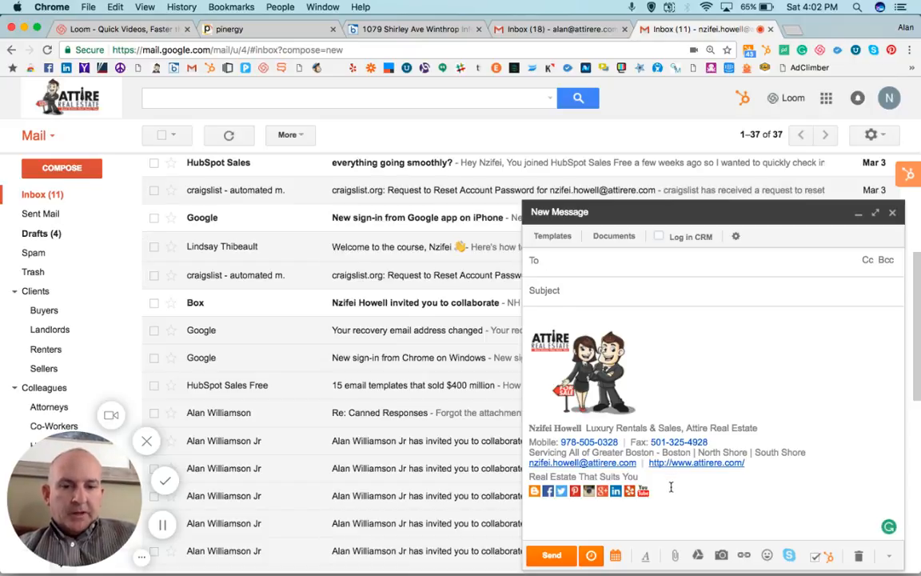
left_click_drag(724, 489, 535, 369)
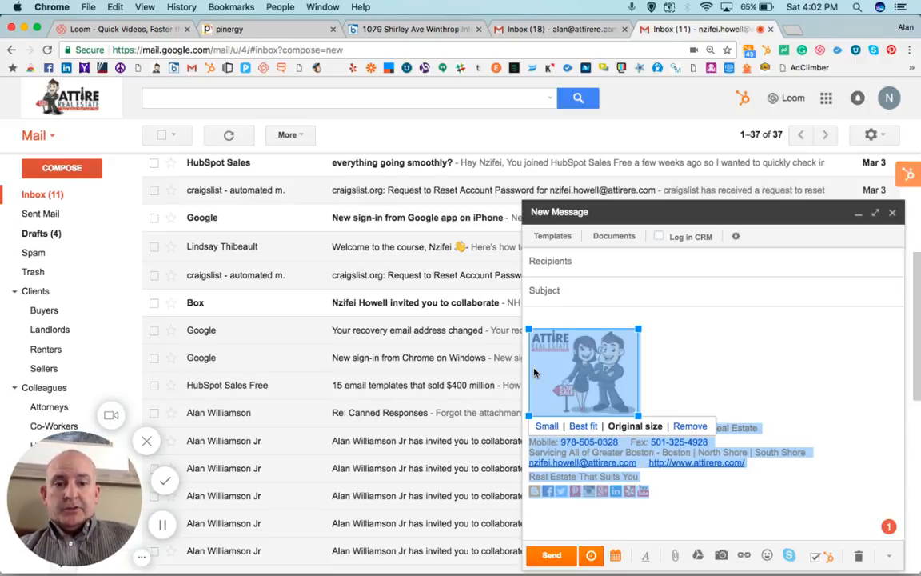
key("BackSpace")
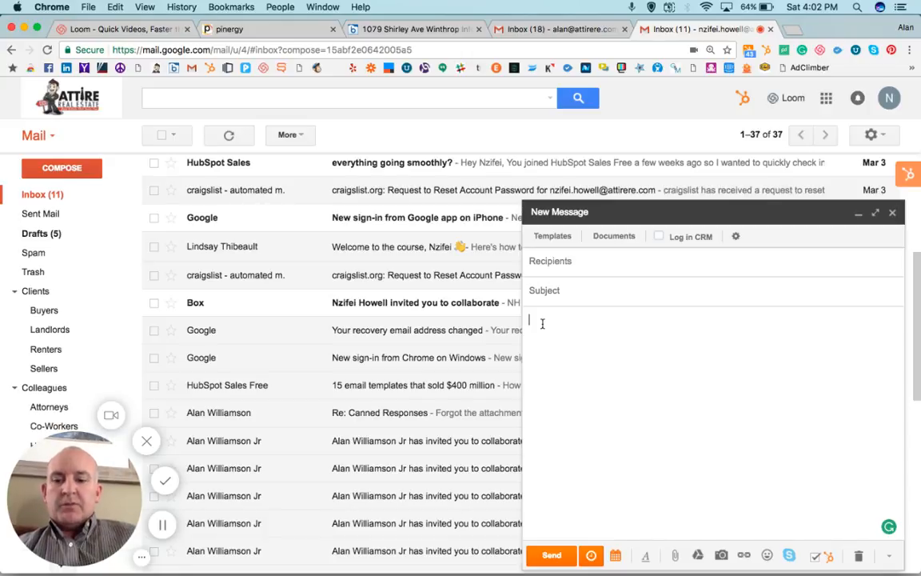
- Switch to Microsoft Word, bring up the document of canned responses for sales agents, and widen its window to show full text lines
key("super+Tab")
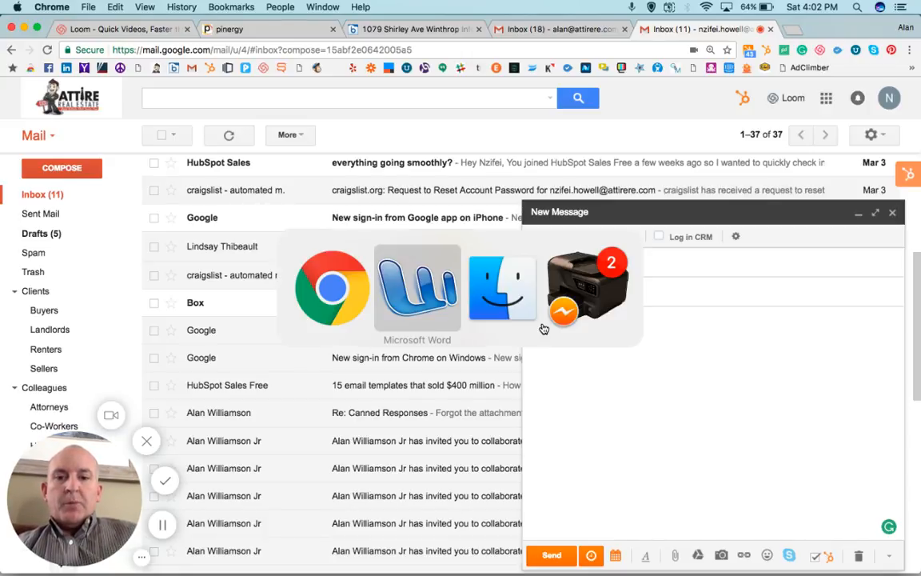
key("super+Tab")
key("super+Tab")
key("super+Tab")
key("super+Tab")
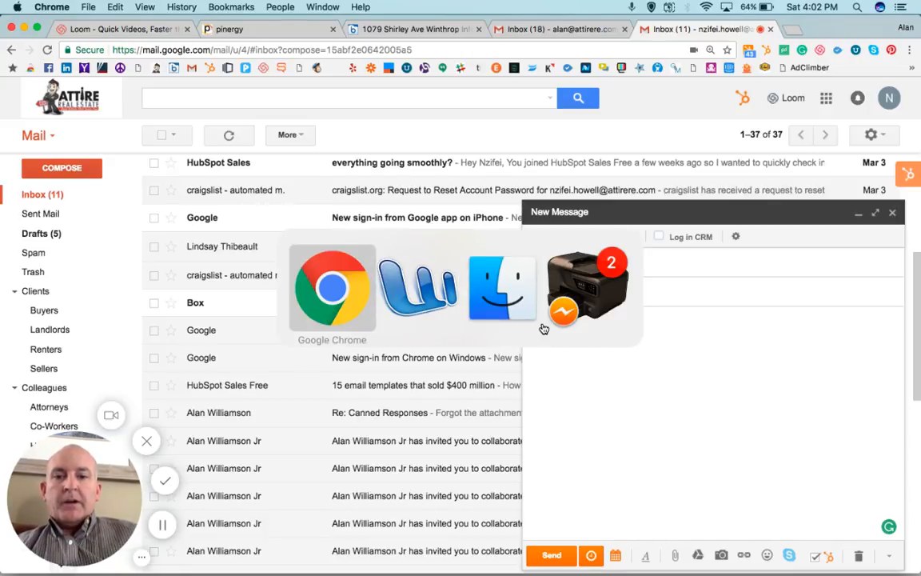
mouse_move(588, 573)
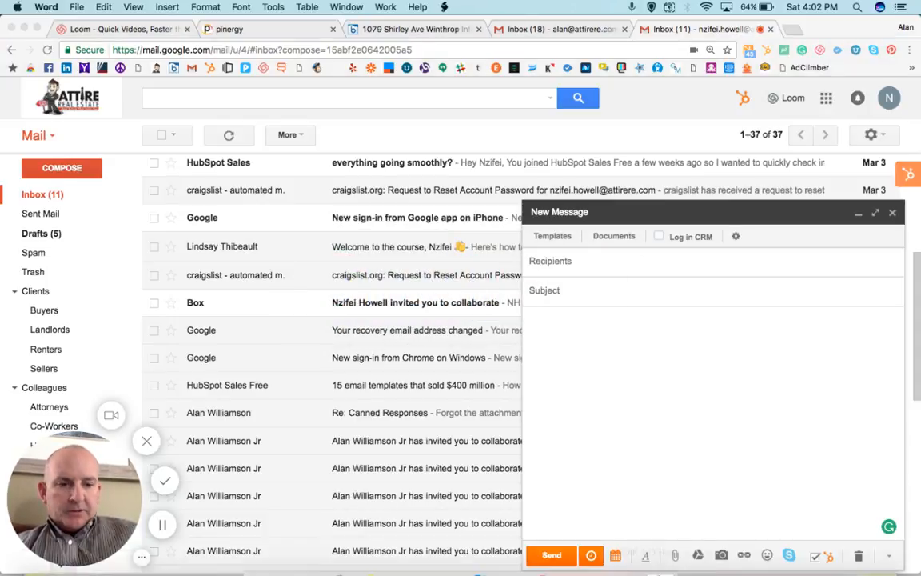
left_click(856, 560)
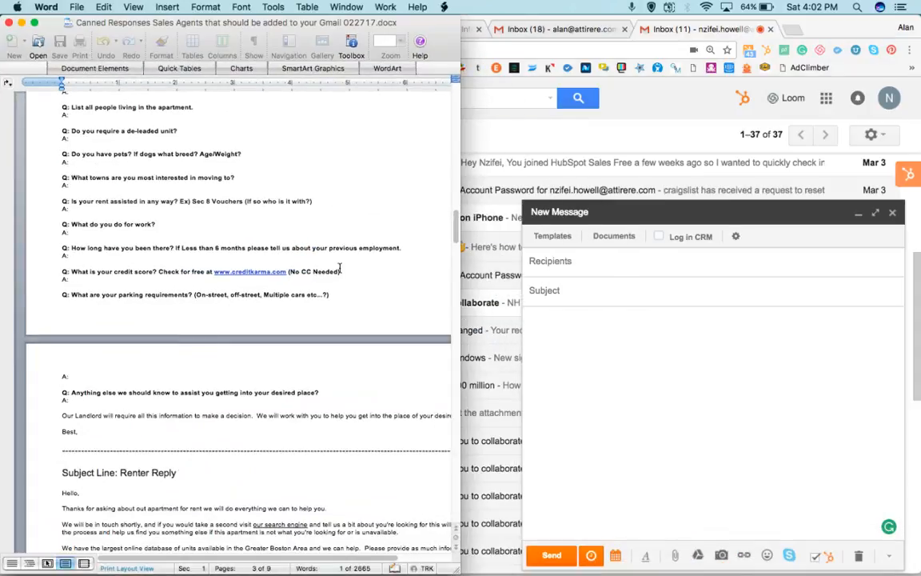
scroll(295, 211, "up", 10)
scroll(295, 210, "up", 15)
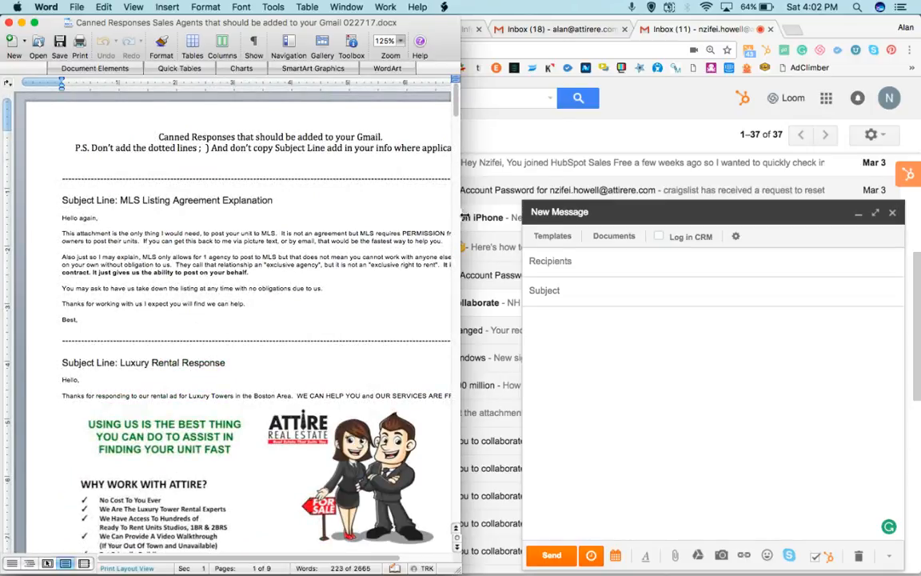
left_click_drag(459, 216, 543, 216)
- Copy the Moving Sale response text from "Hello," through "Best," in the Word document and paste it into the Gmail message body
scroll(334, 256, "down", 15)
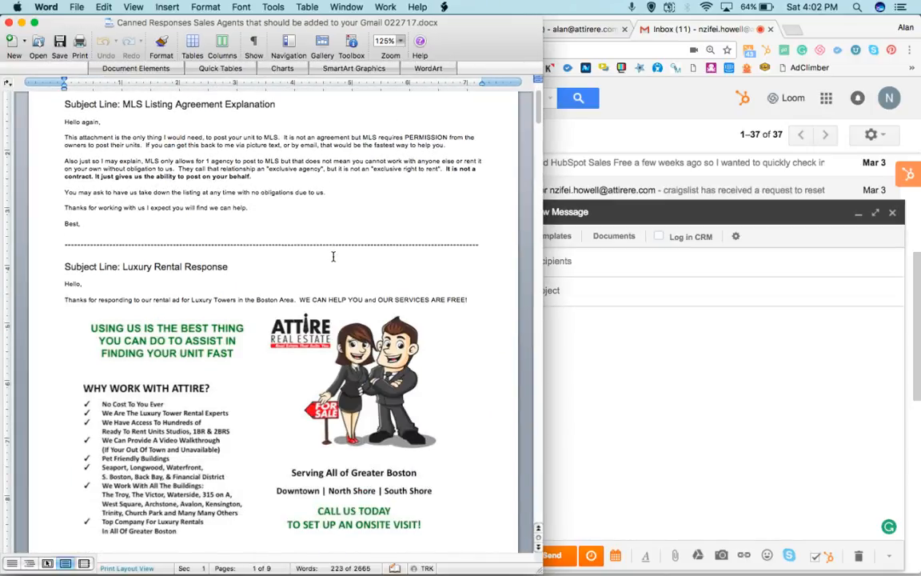
scroll(334, 256, "down", 5)
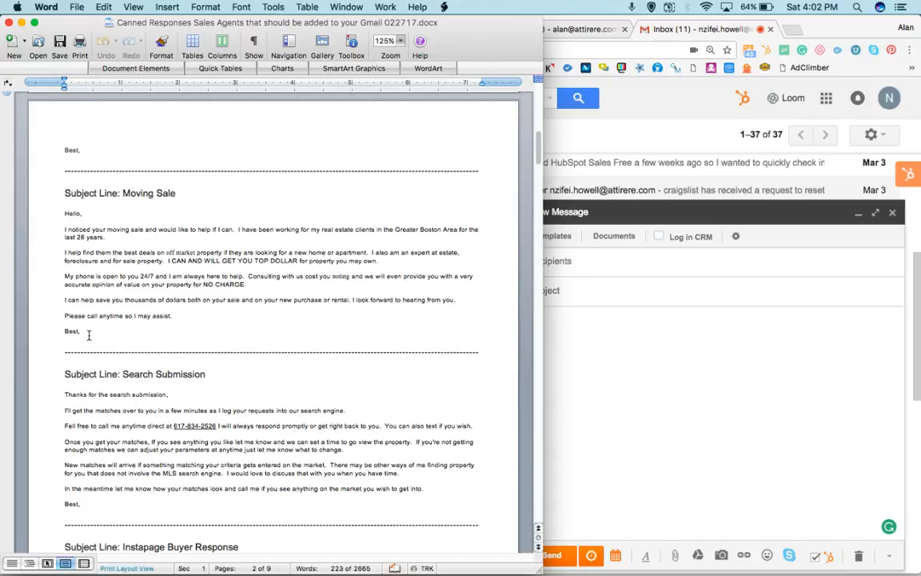
left_click_drag(81, 331, 43, 198)
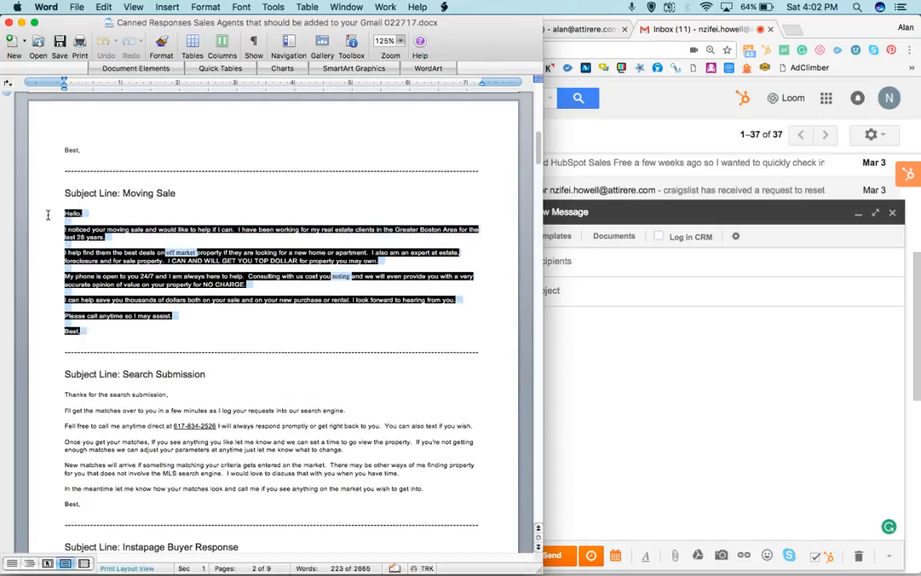
right_click(108, 260)
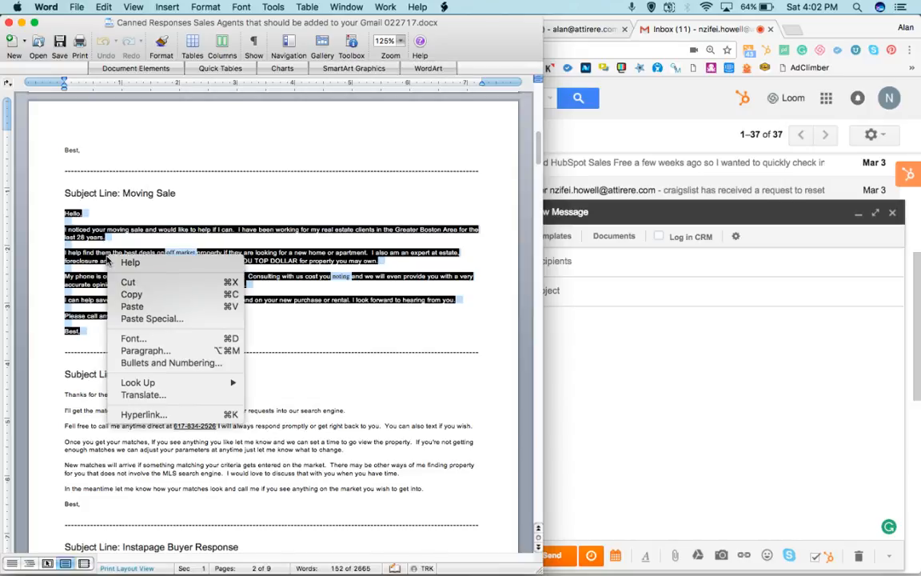
left_click(135, 295)
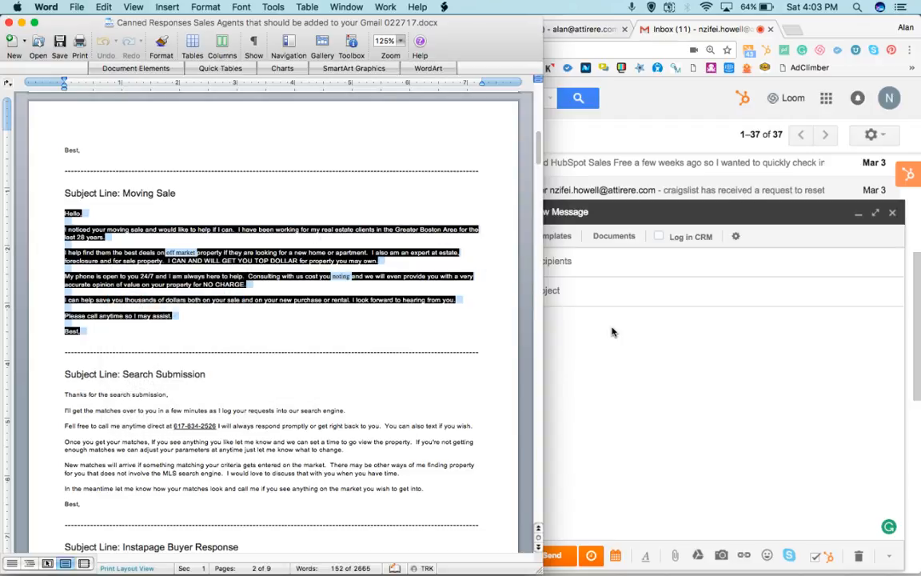
left_click(611, 332)
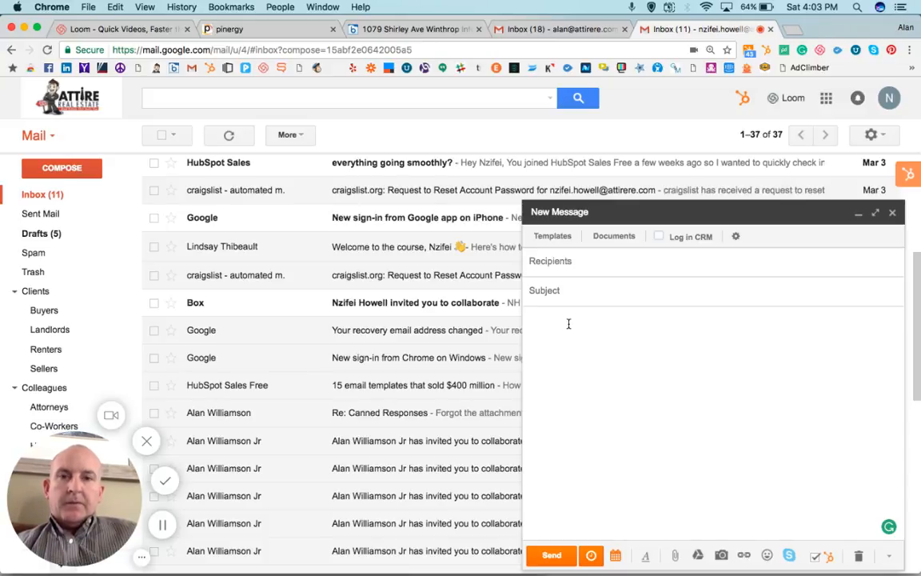
key("cmd+v")
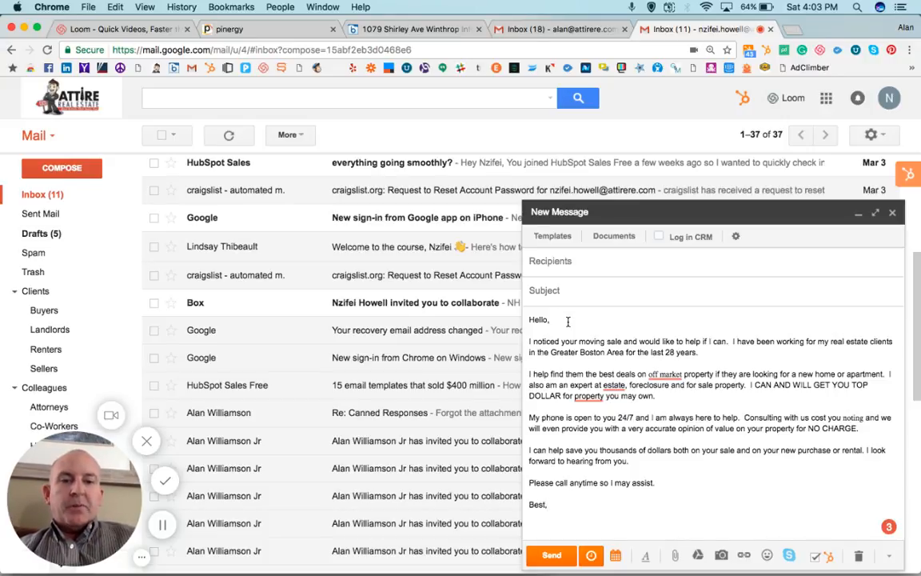
- Accept the Grammarly correction of "off market" to "off-market" in the message body, leaving the other suggestions unapplied
mouse_move(666, 374)
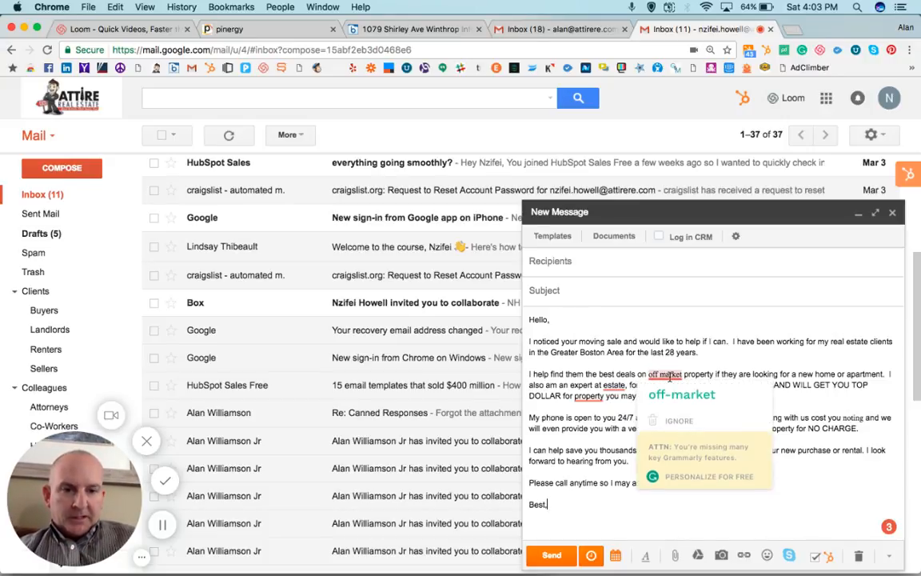
left_click(673, 392)
mouse_move(614, 384)
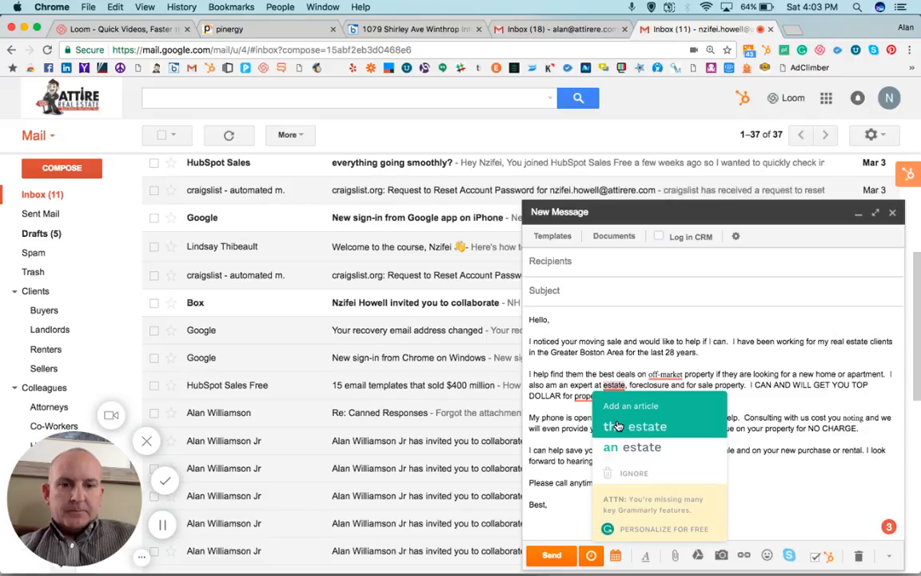
key("super+a")
left_click(738, 494)
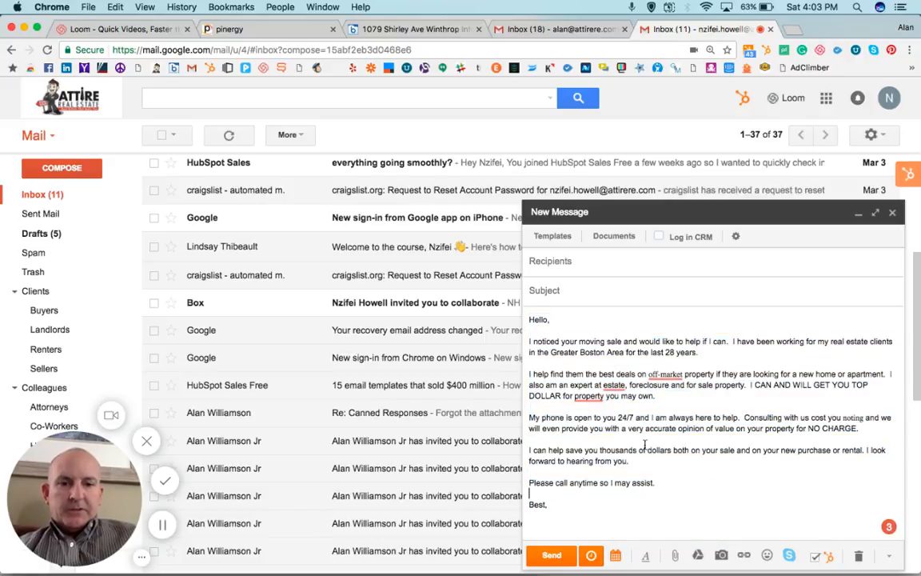
mouse_move(588, 395)
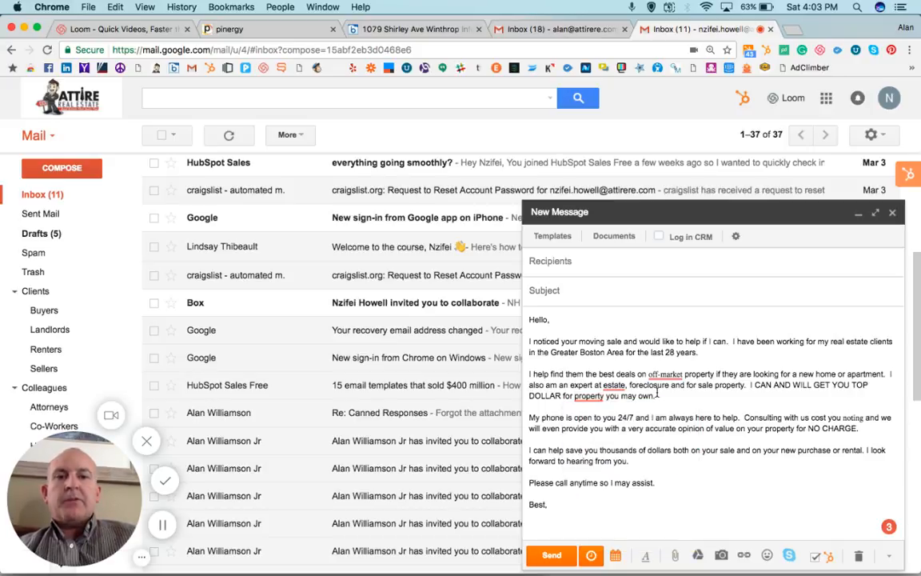
- Copy the subject line text "Moving Sale" from the Word document and paste it into the Gmail message's subject
key("super+Tab")
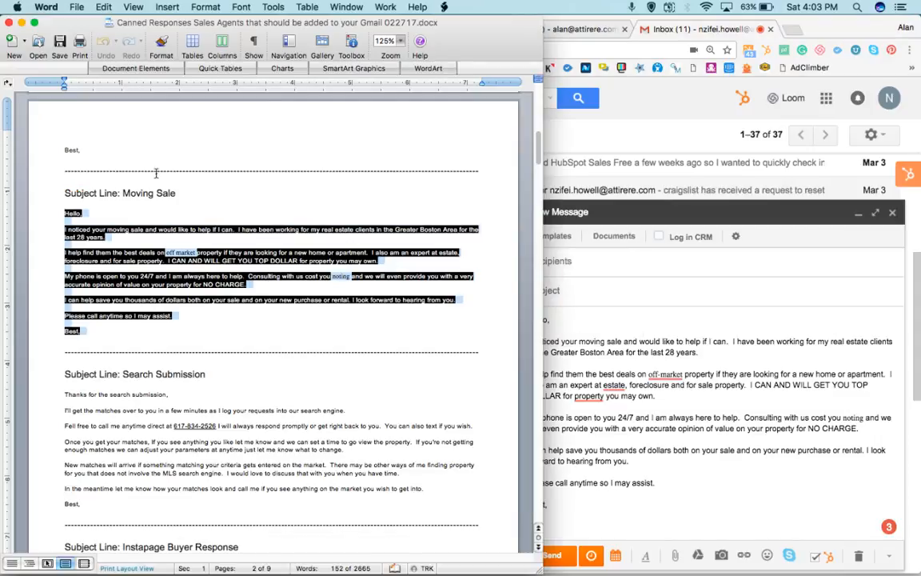
left_click(158, 192)
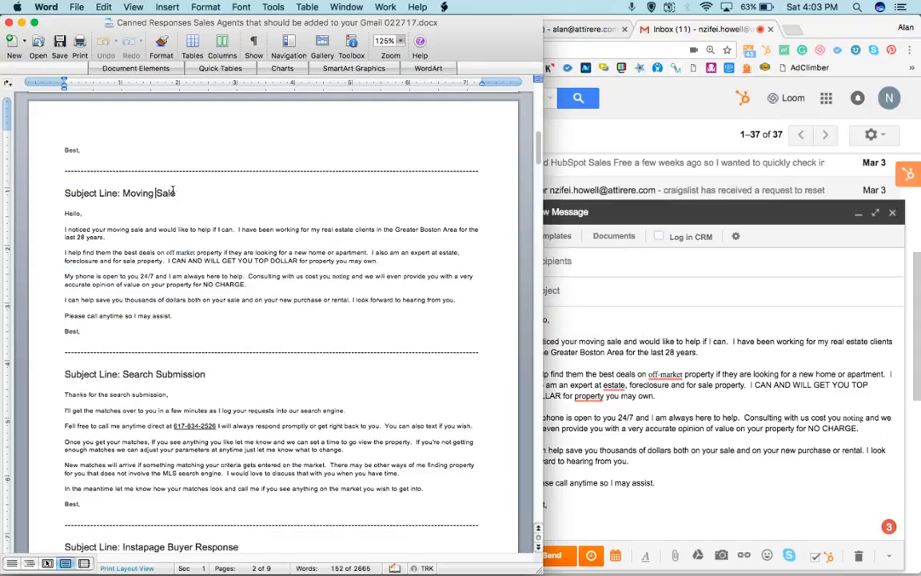
left_click_drag(175, 192, 124, 192)
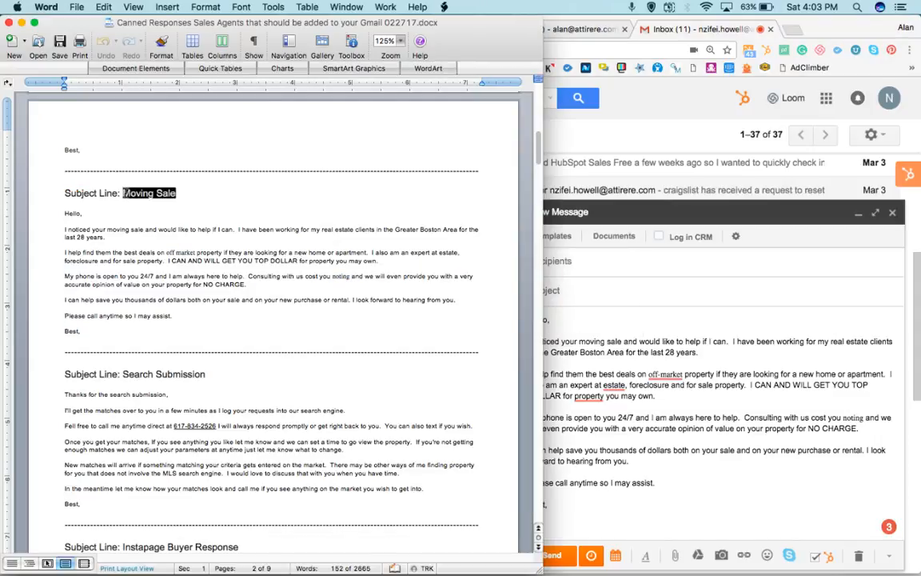
right_click(117, 171)
left_click(144, 228)
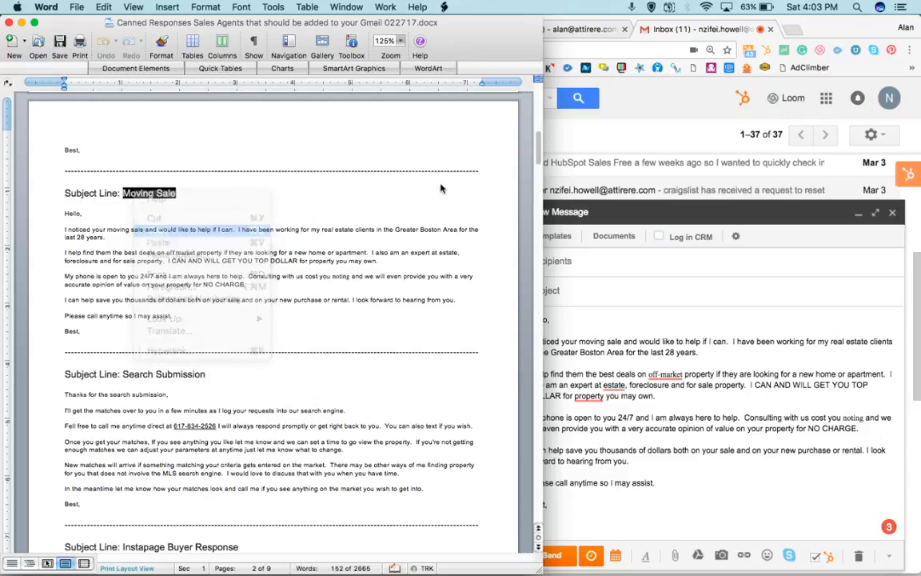
left_click(571, 293)
left_click(566, 293)
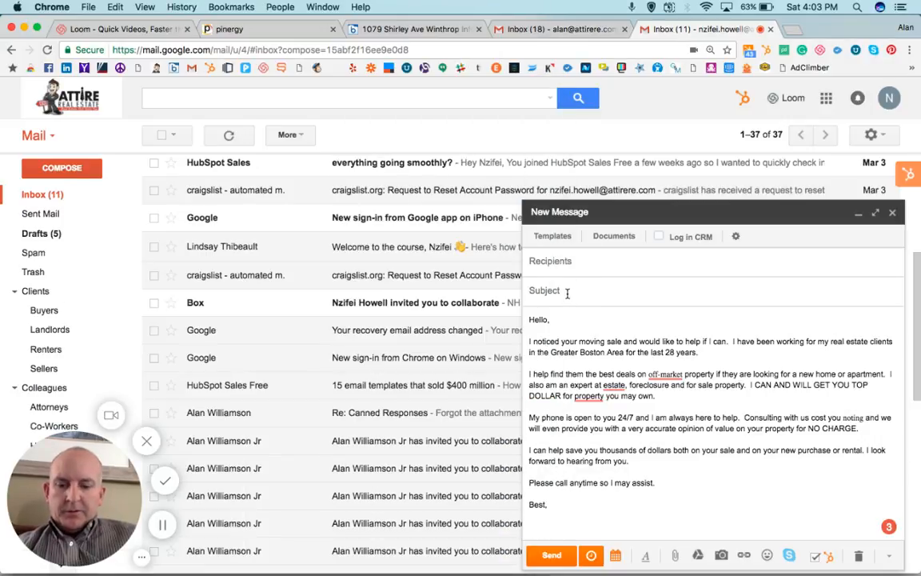
key("super+v")
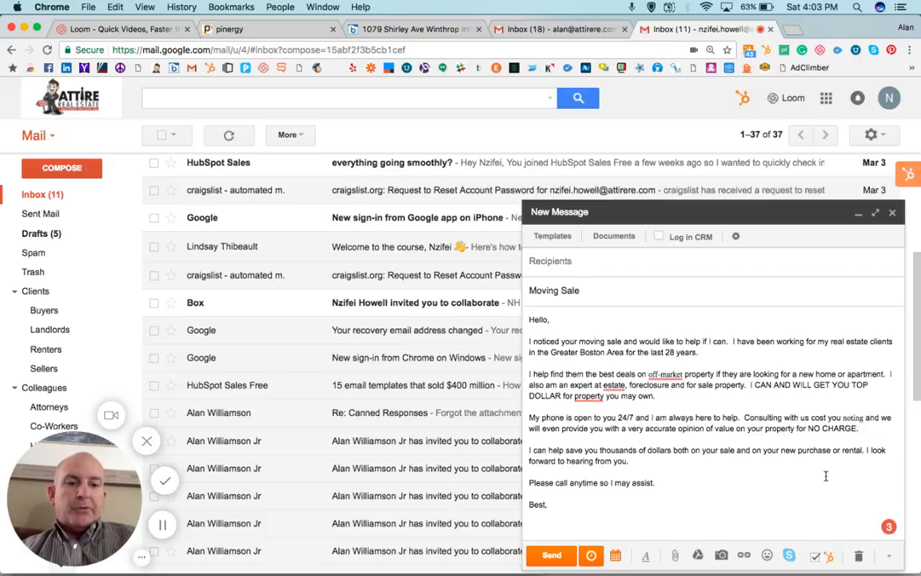
- Save the message as a new canned response named "Moving Sale" and close the message window
left_click(886, 558)
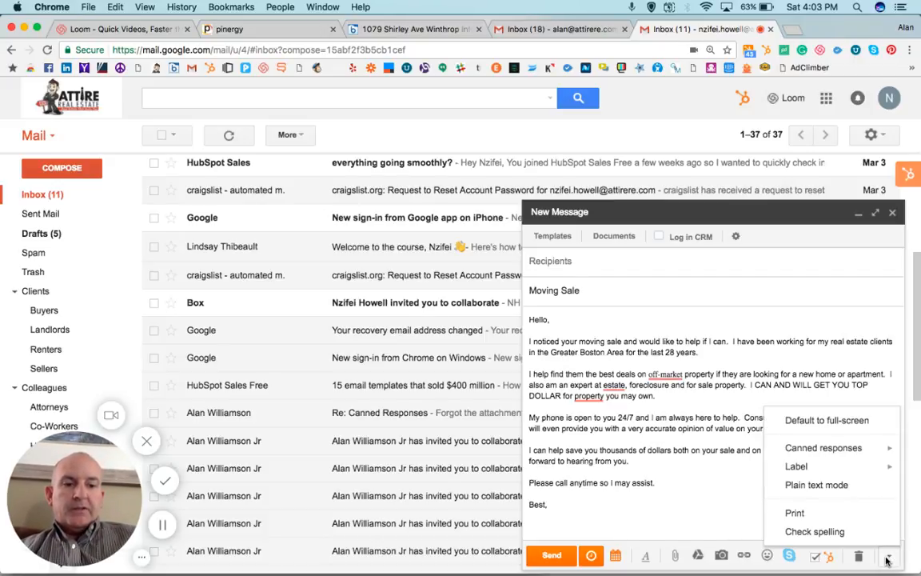
mouse_move(873, 451)
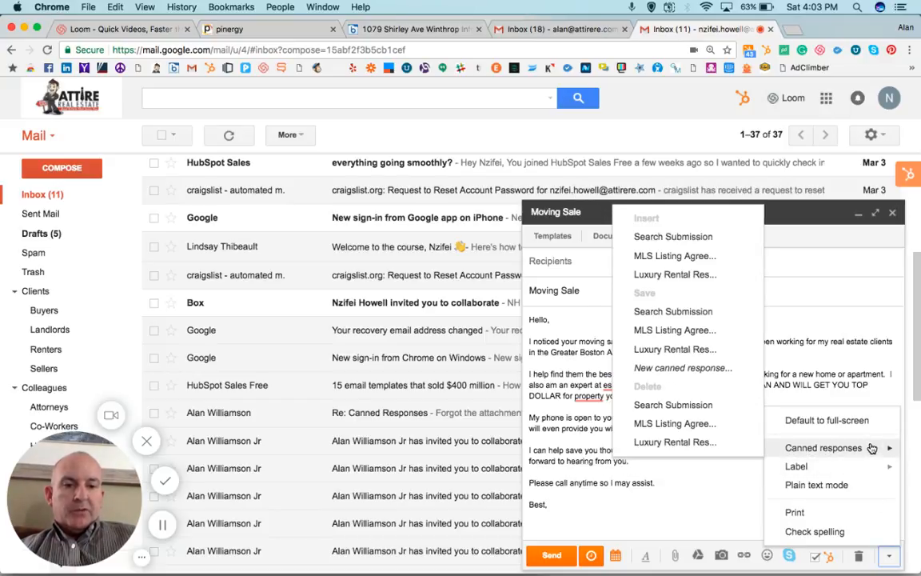
left_click(694, 367)
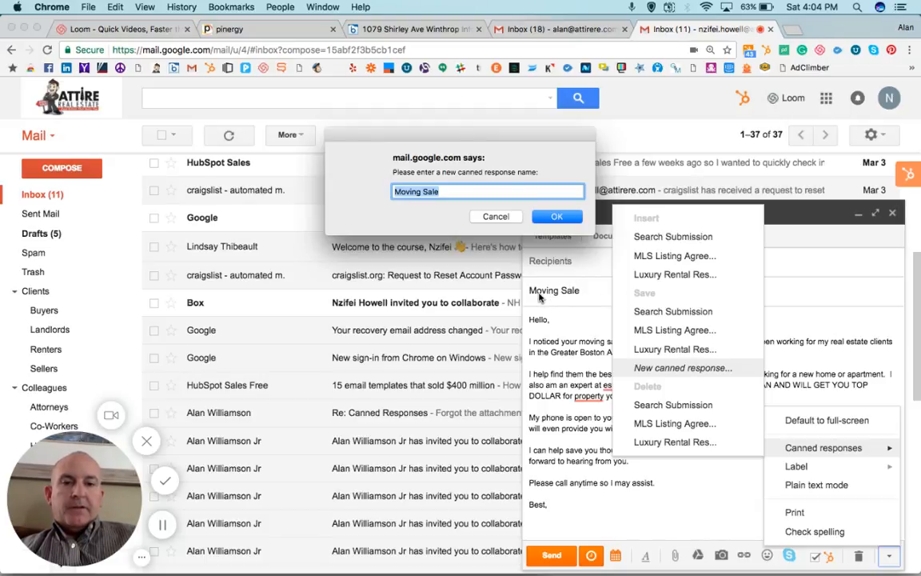
left_click(541, 219)
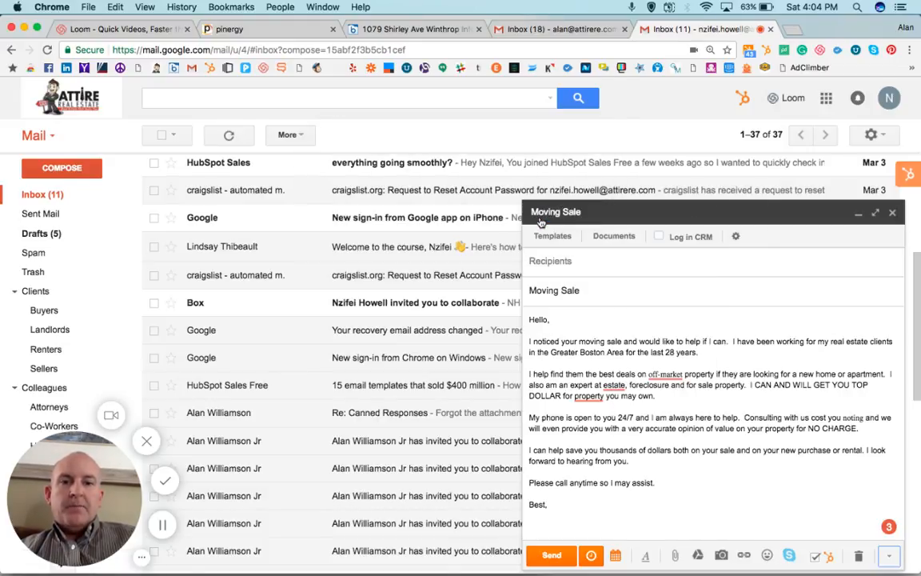
left_click(893, 214)
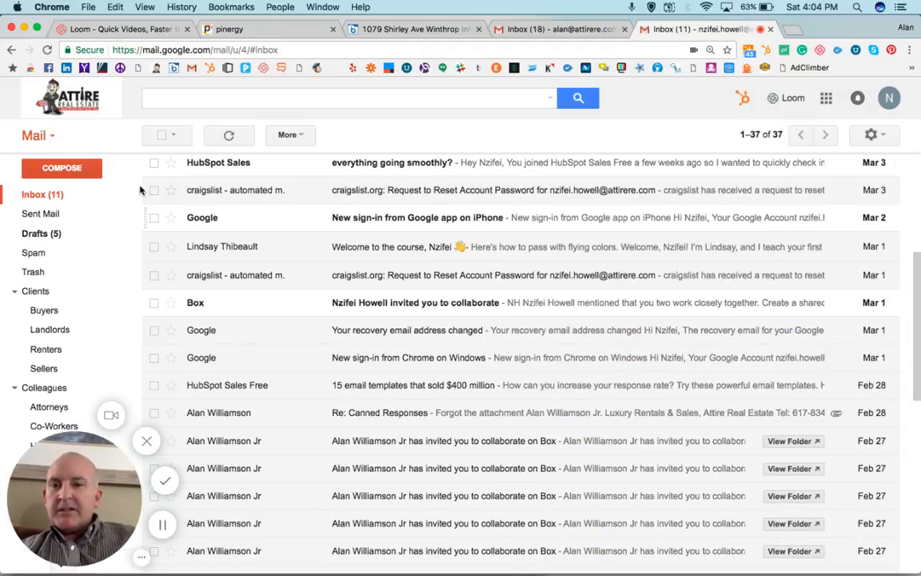
- Start another new message, insert the "Moving Sale" canned response above the signature, and check the resulting email
left_click(74, 169)
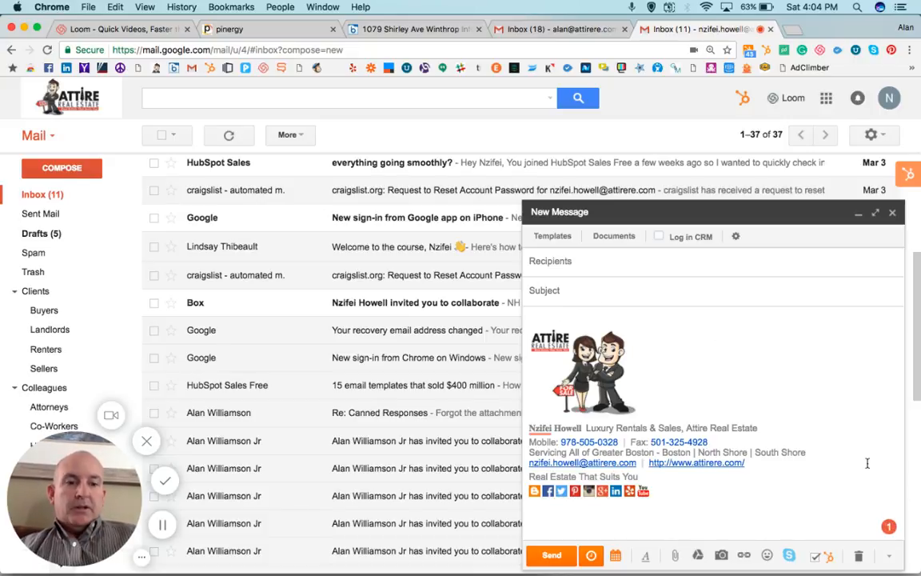
left_click(890, 559)
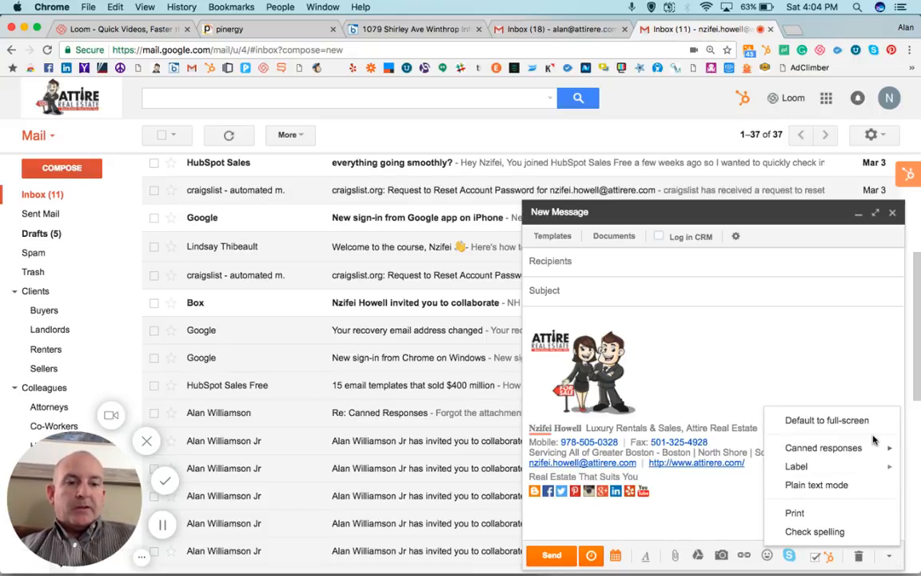
mouse_move(872, 448)
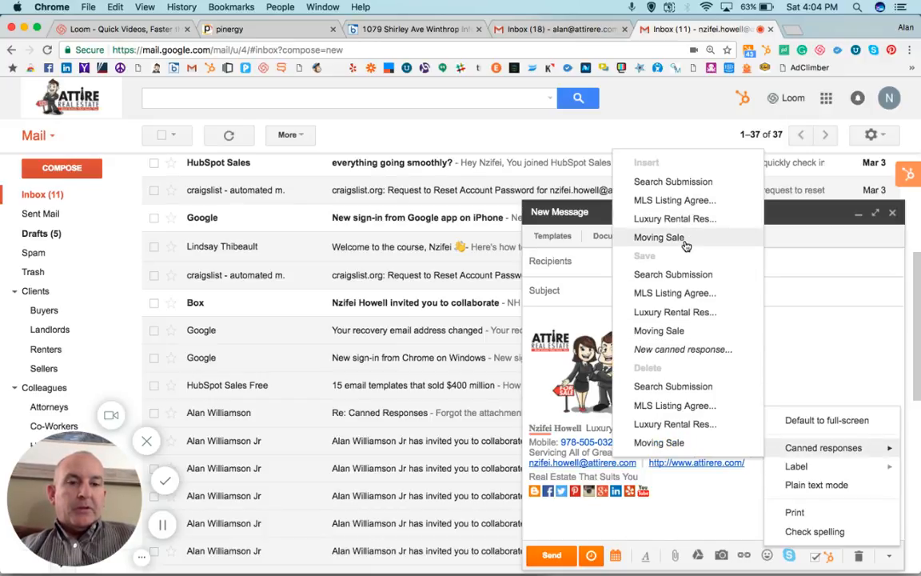
left_click(659, 238)
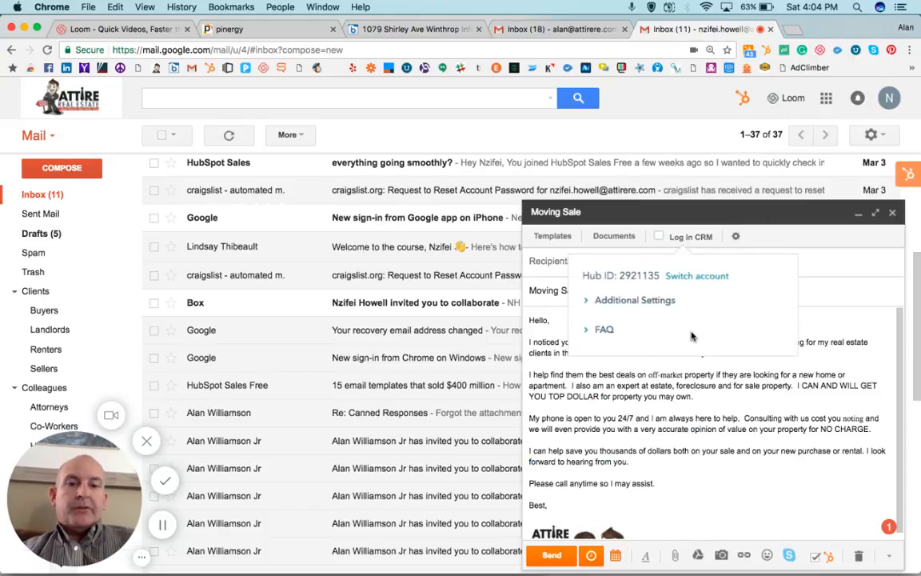
scroll(687, 425, "down", 2)
scroll(687, 426, "up", 3)
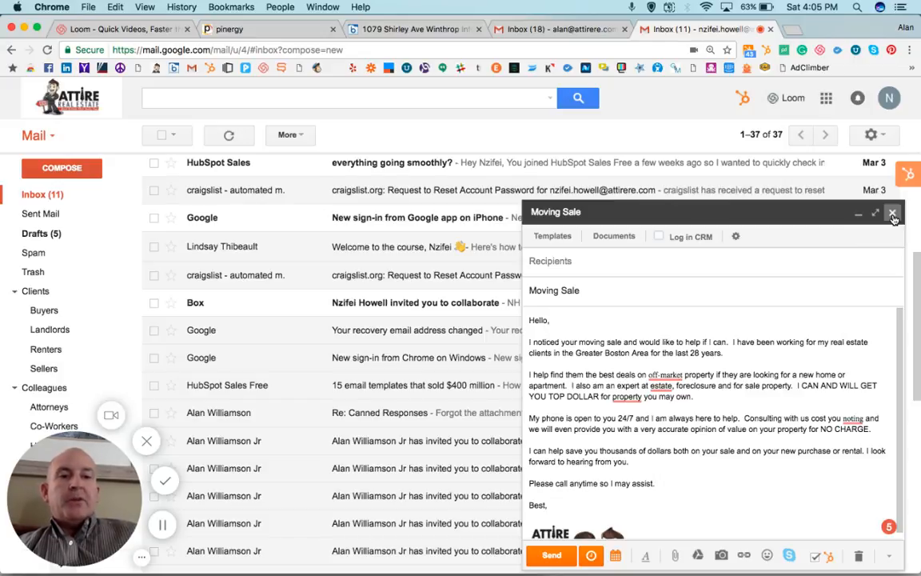
- Close the test message and find the "#1 MLS Custom Search Engine" picture under Renter Reply in the Word document
left_click(894, 215)
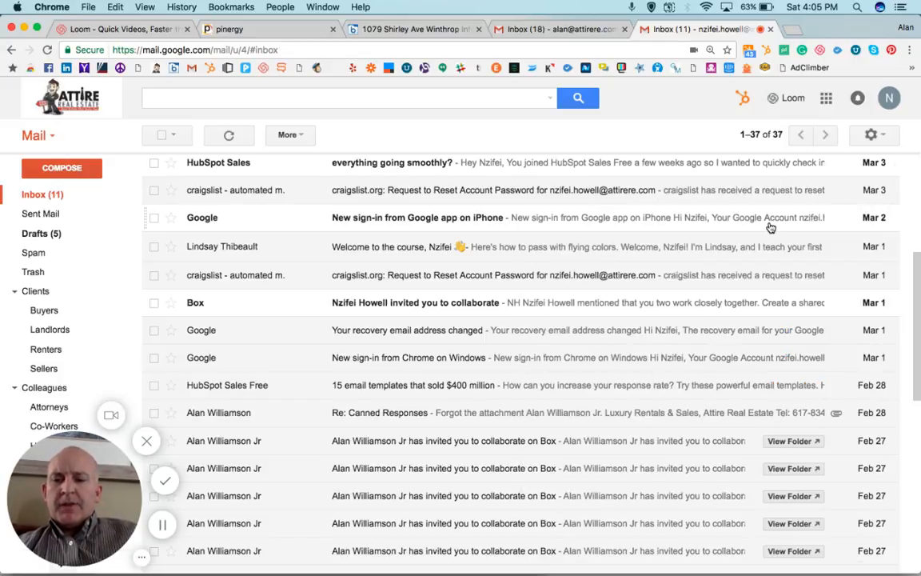
key("super+Tab")
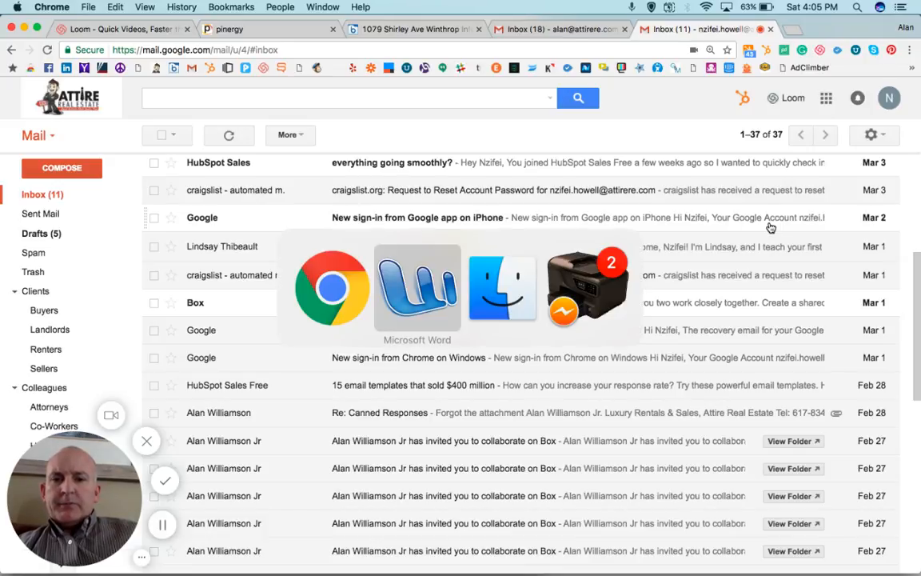
scroll(357, 328, "down", 10)
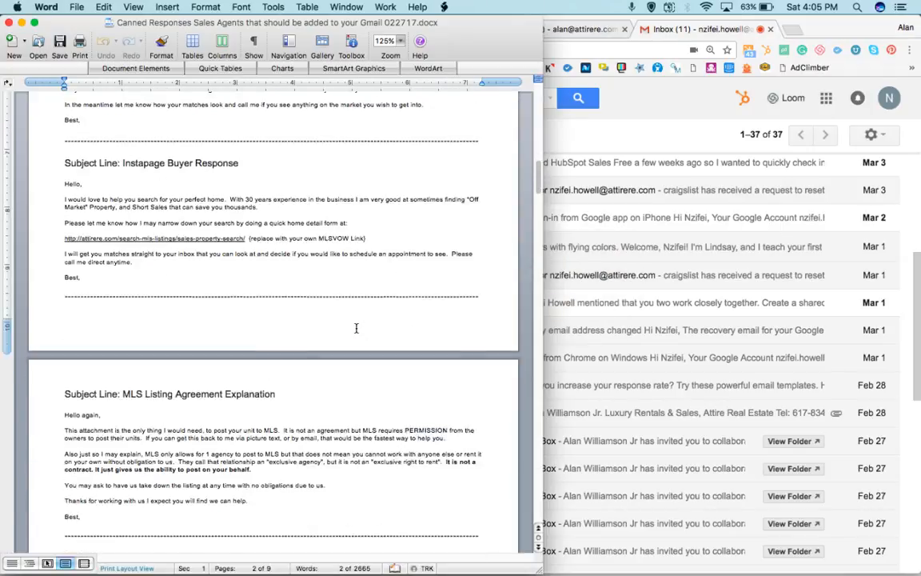
scroll(357, 328, "down", 15)
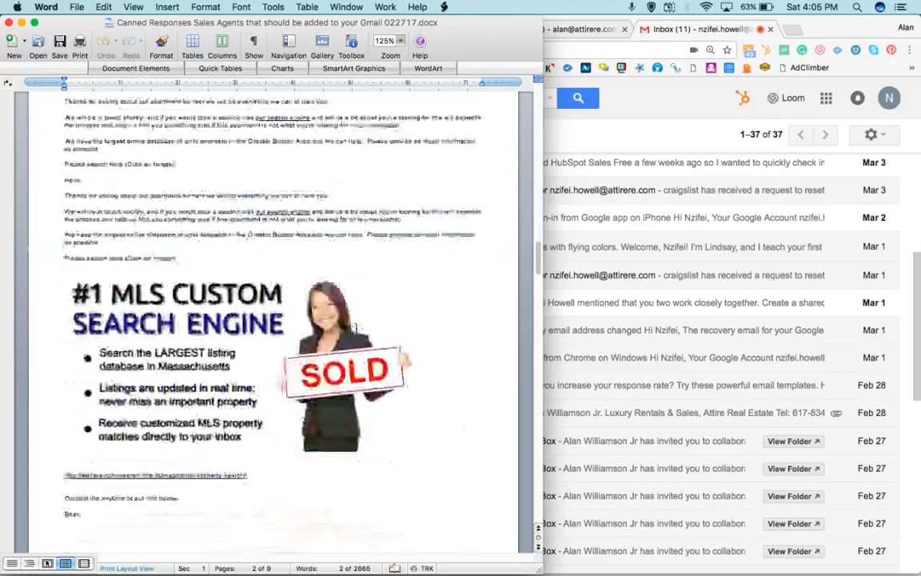
scroll(357, 328, "up", 3)
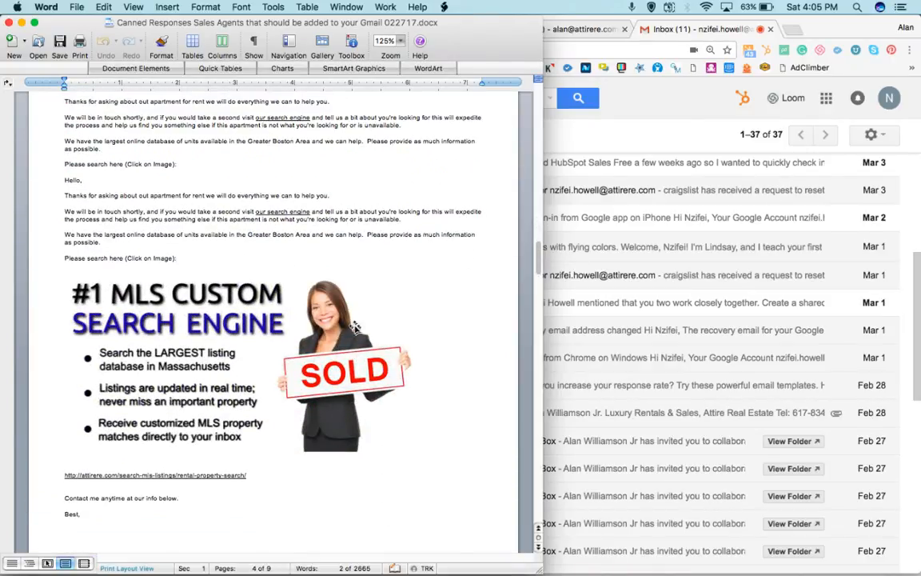
- Save the "#1 MLS Custom Search Engine" picture to the Desktop as a PNG file named "Pic Test"
right_click(192, 363)
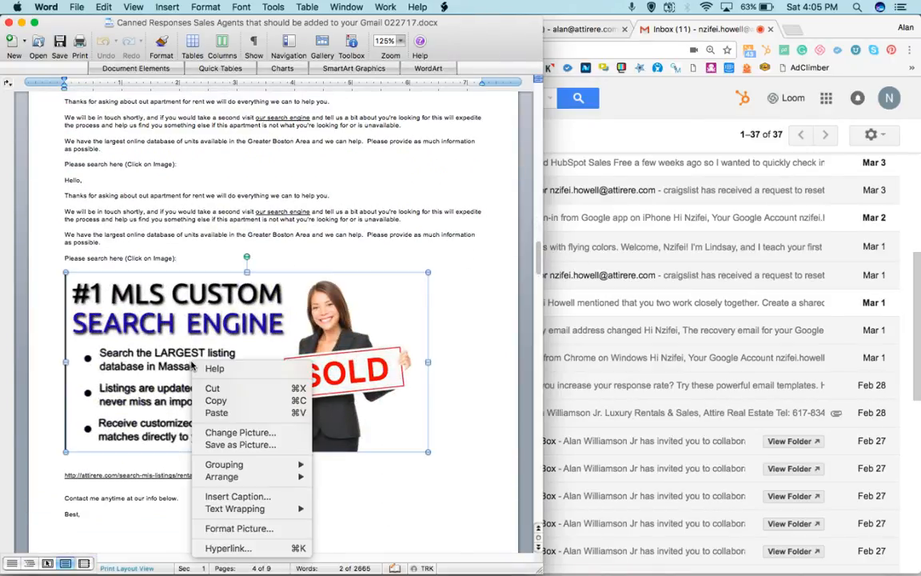
left_click(242, 445)
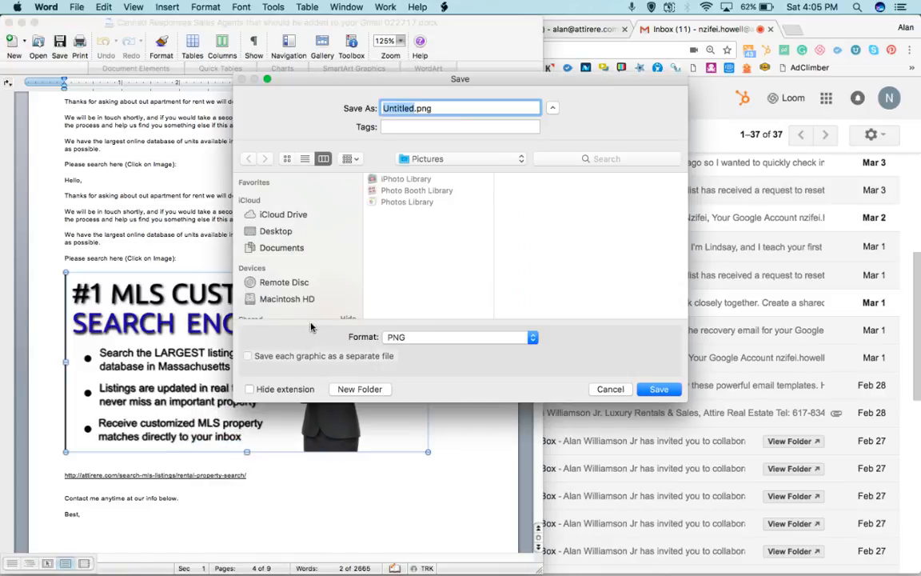
type("Plc Test")
left_click(442, 159)
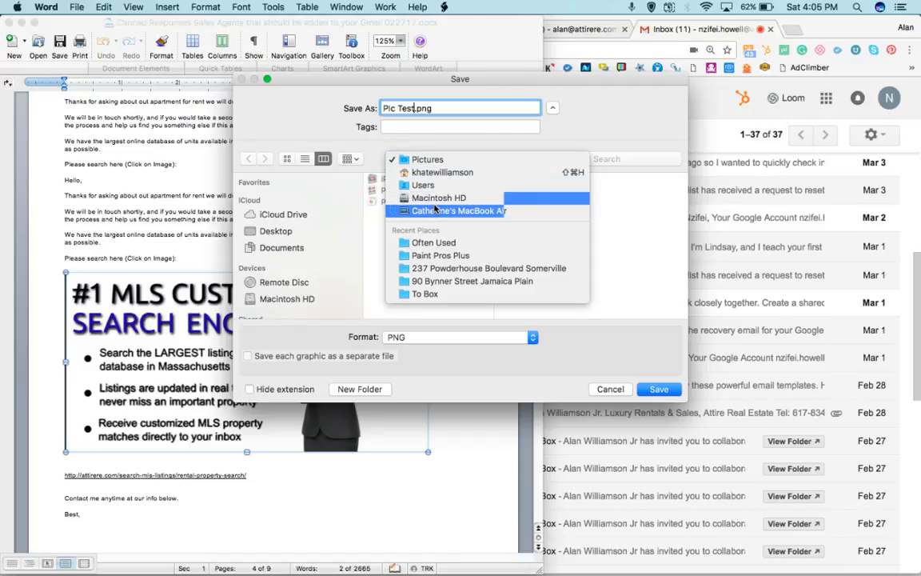
left_click(345, 113)
left_click(399, 155)
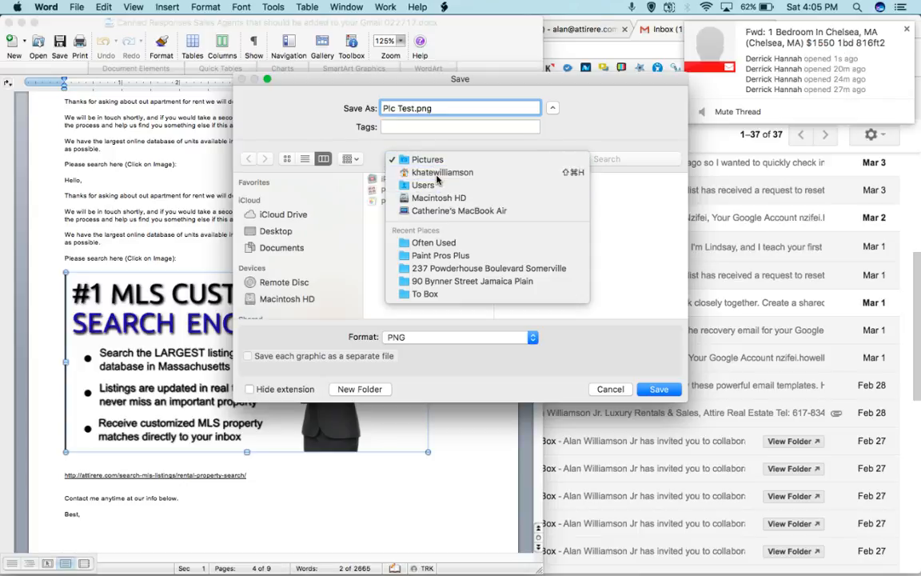
left_click(437, 178)
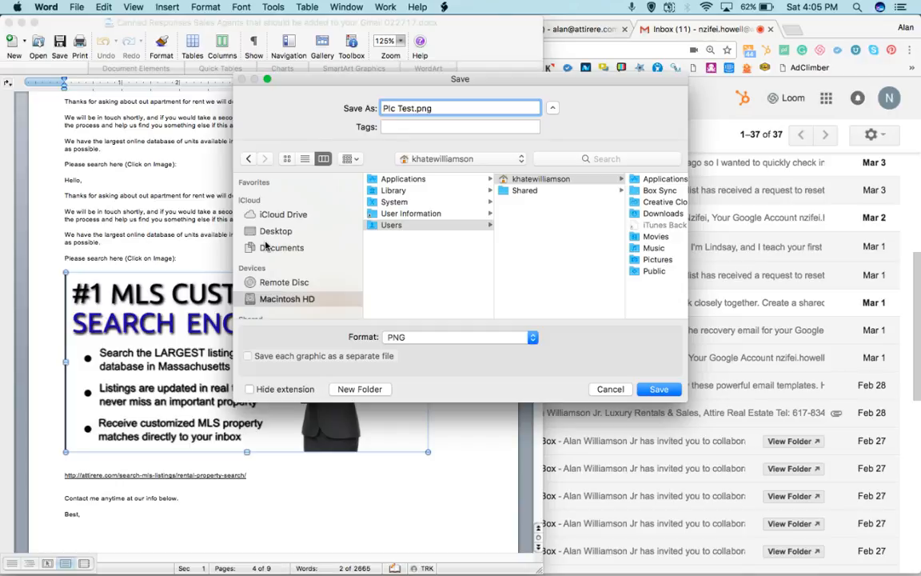
left_click(268, 231)
left_click(659, 389)
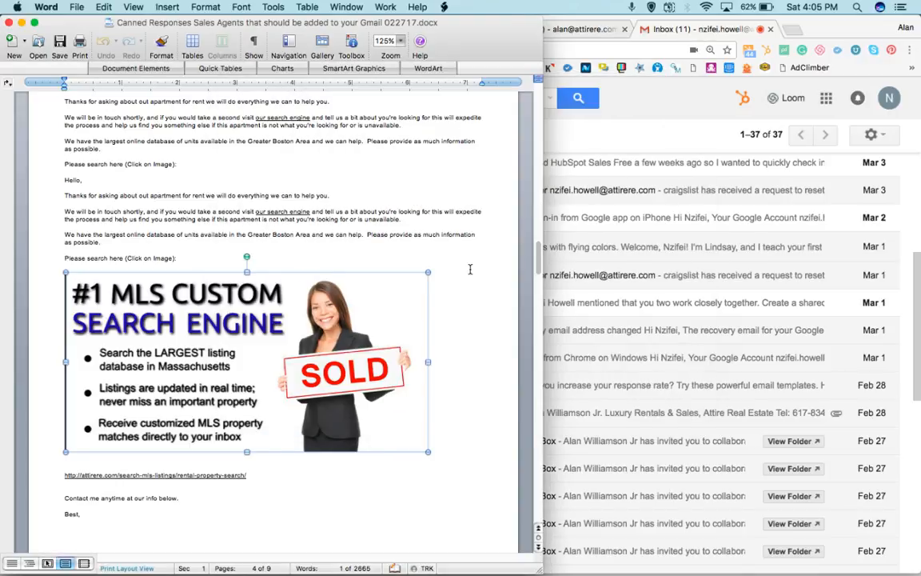
- Copy the Renter Reply body, including its picture, from the first "Hello," through "Best," below the search link
scroll(468, 267, "down", 3)
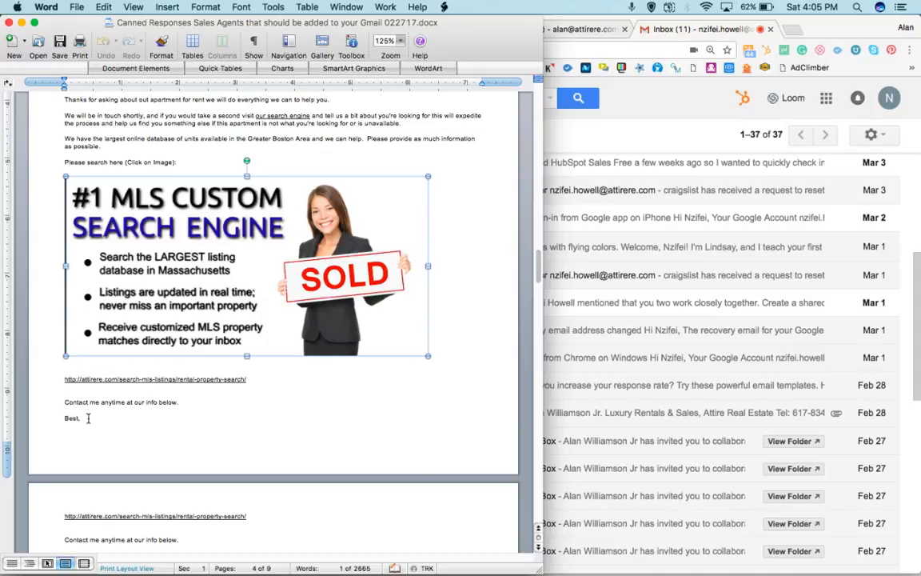
left_click_drag(89, 417, 67, 167)
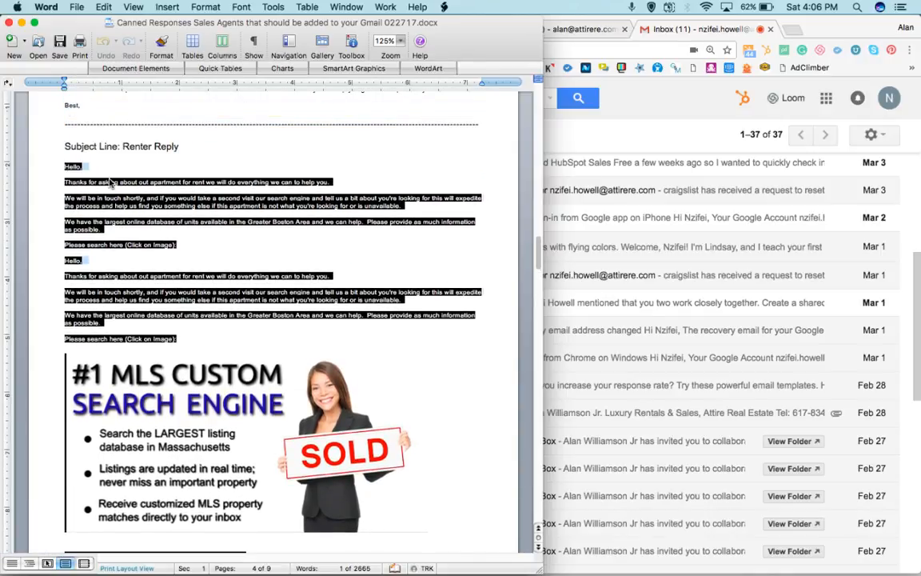
right_click(112, 182)
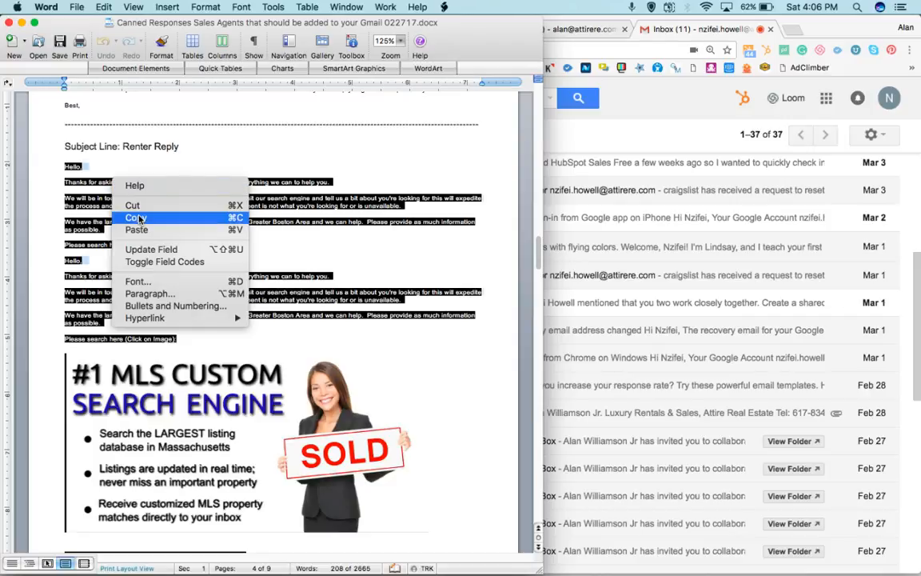
left_click(126, 196)
- Start a new Gmail message, delete its signature, and paste the copied Renter Reply text into the empty body
left_click(595, 126)
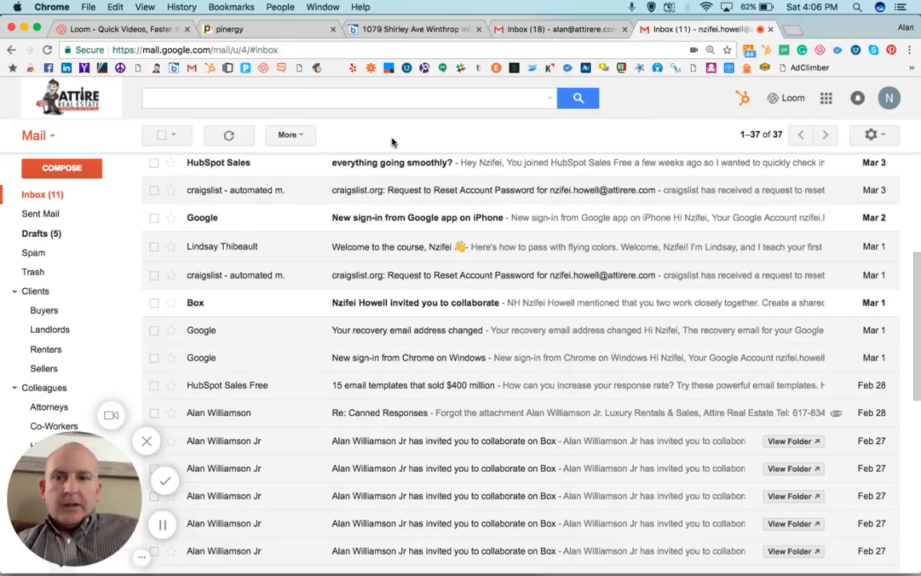
left_click(74, 175)
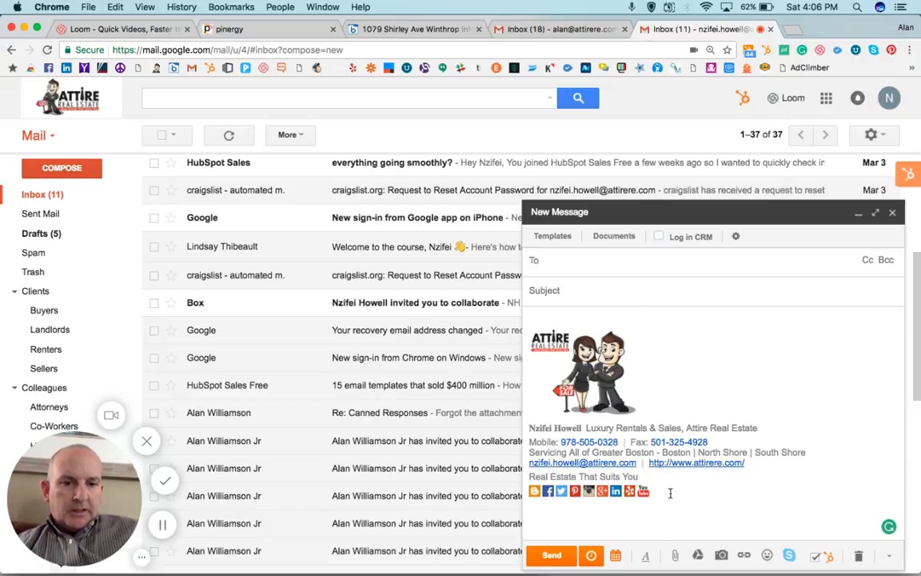
mouse_move(670, 493)
left_mouse_down()
mouse_move(512, 390)
mouse_move(518, 320)
left_mouse_up()
key("BackSpace")
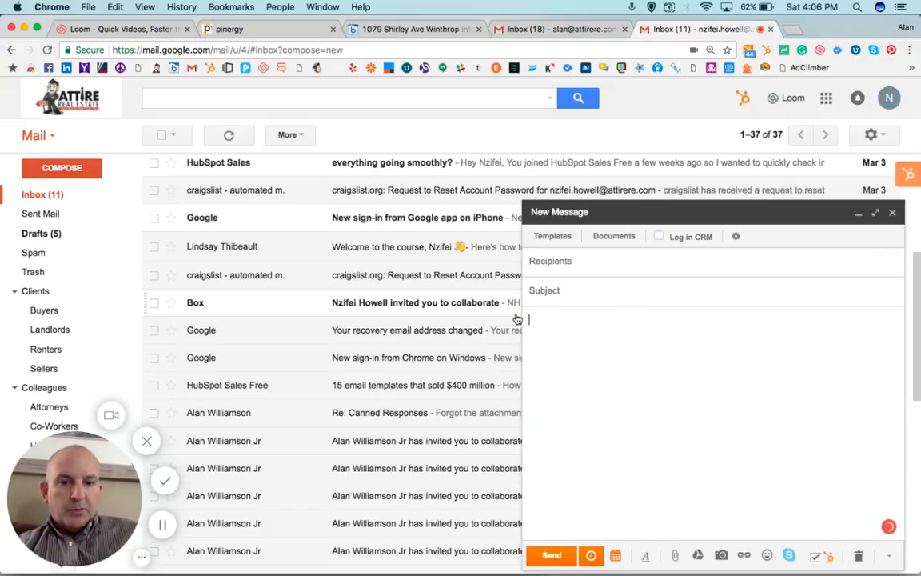
key("ctrl+v")
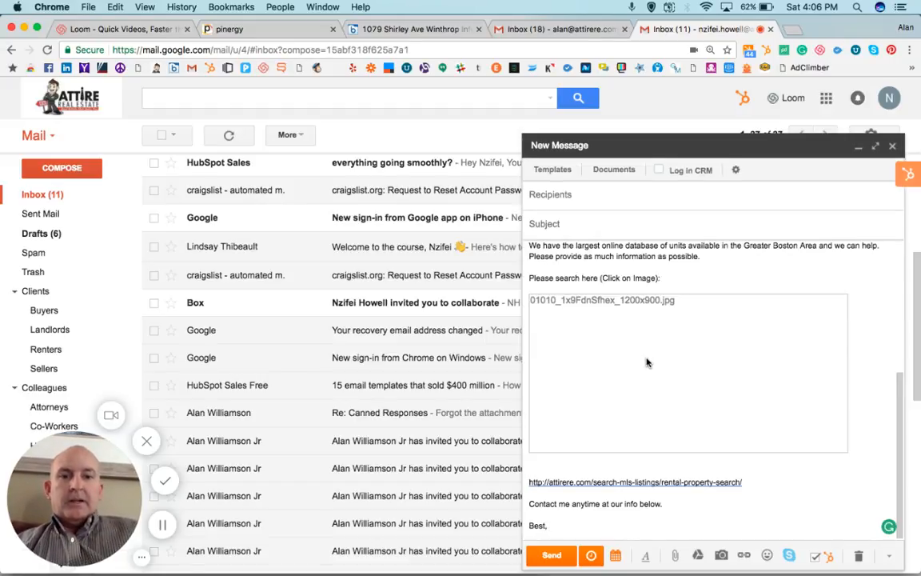
- Remove the broken image placeholder above the rental property search link in the pasted message
left_click(610, 328)
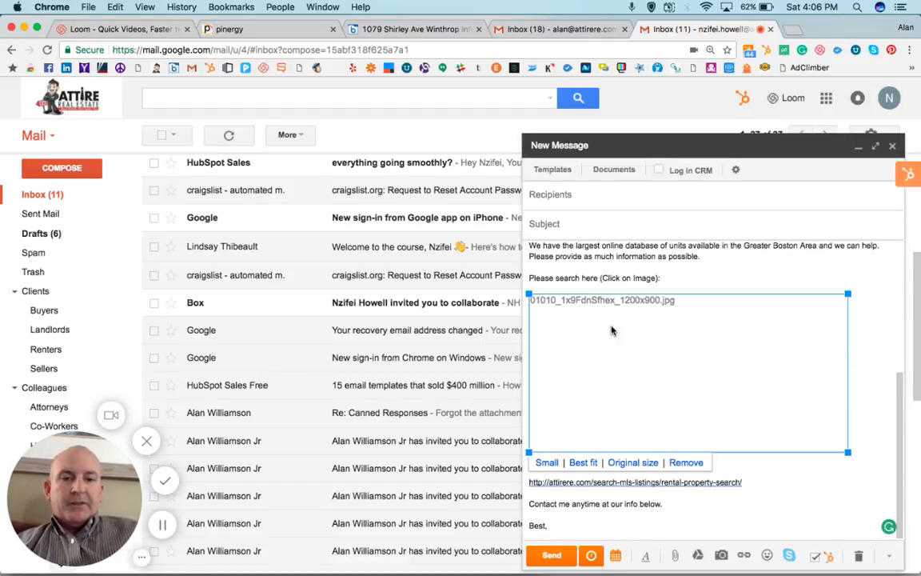
left_click(679, 467)
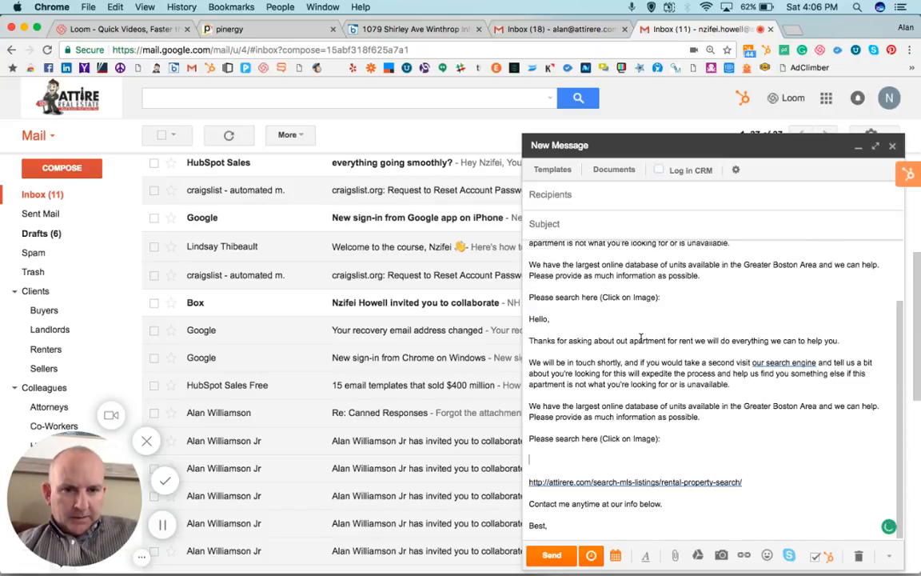
key("ctrl+v")
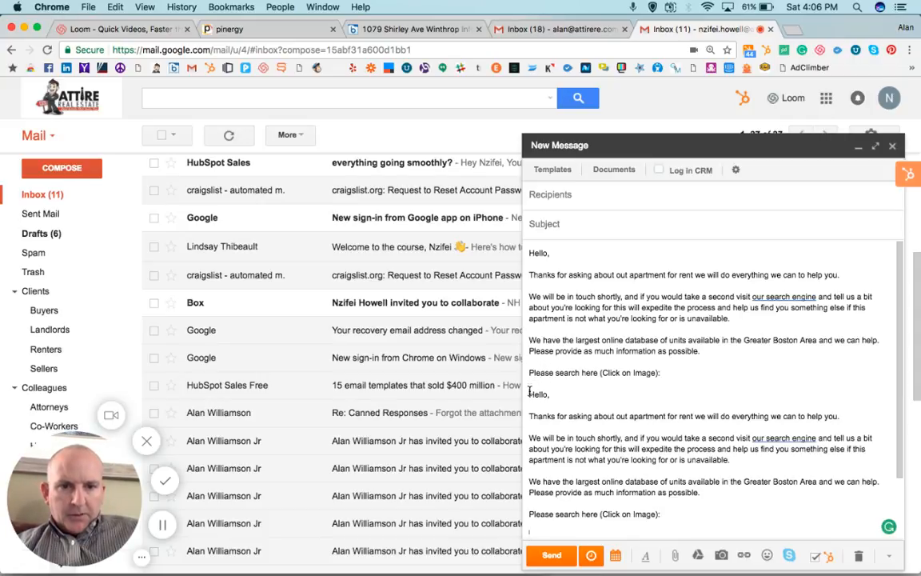
- Delete the second block of message text, from the repeated "Hello," through the closing "Best,"
left_click_drag(529, 392, 524, 278)
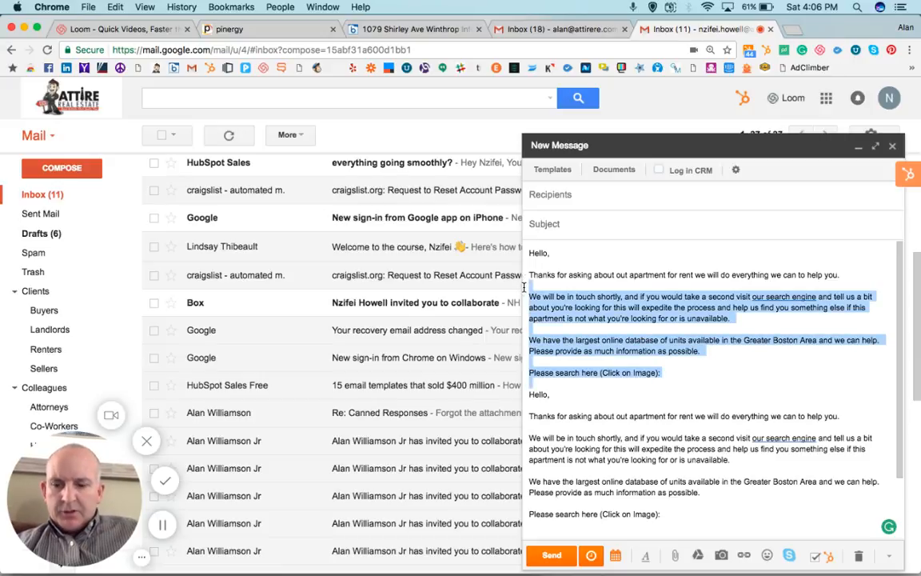
key("super+Tab")
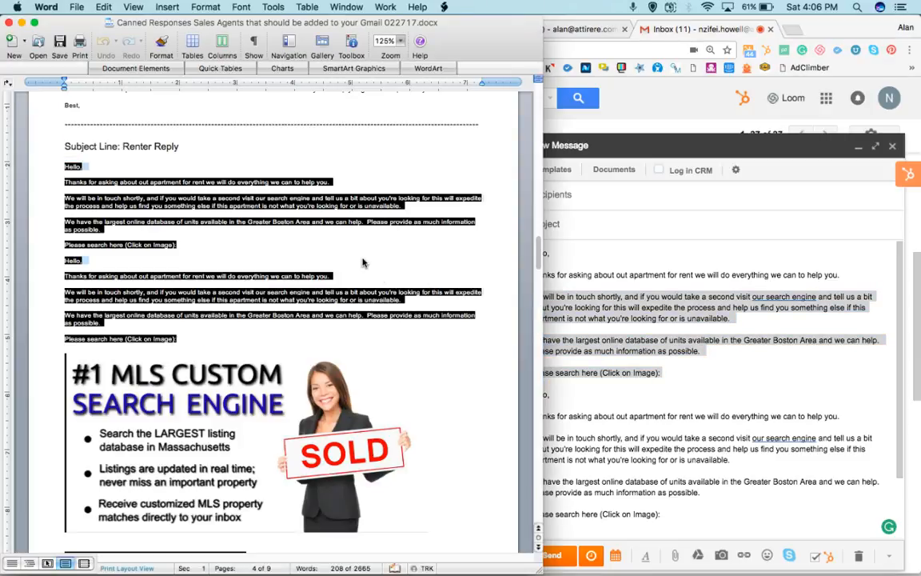
left_click(361, 263)
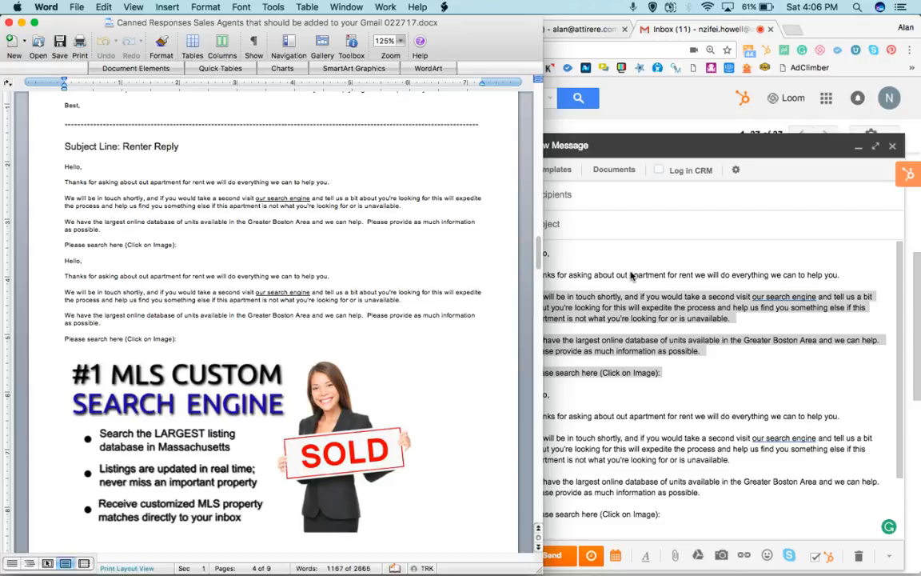
left_click(623, 352)
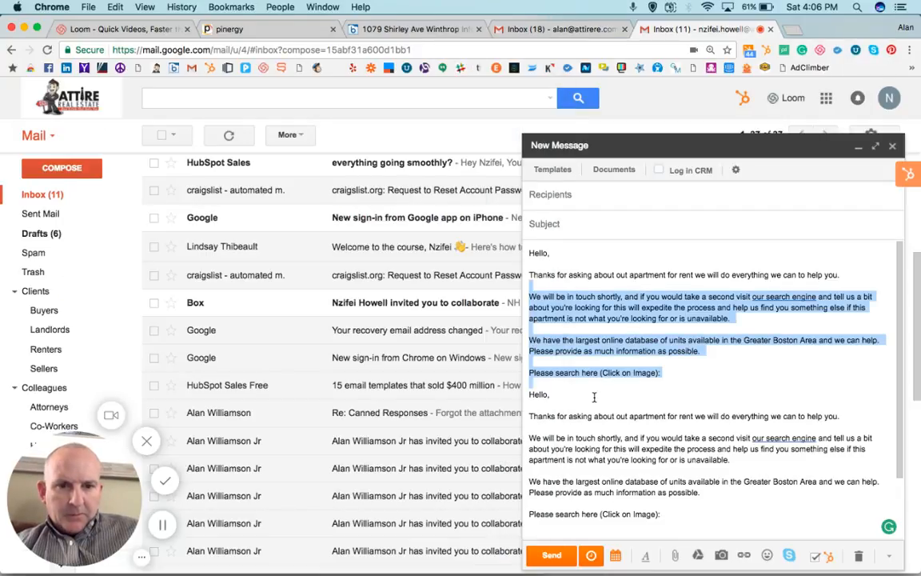
scroll(594, 396, "down", 2)
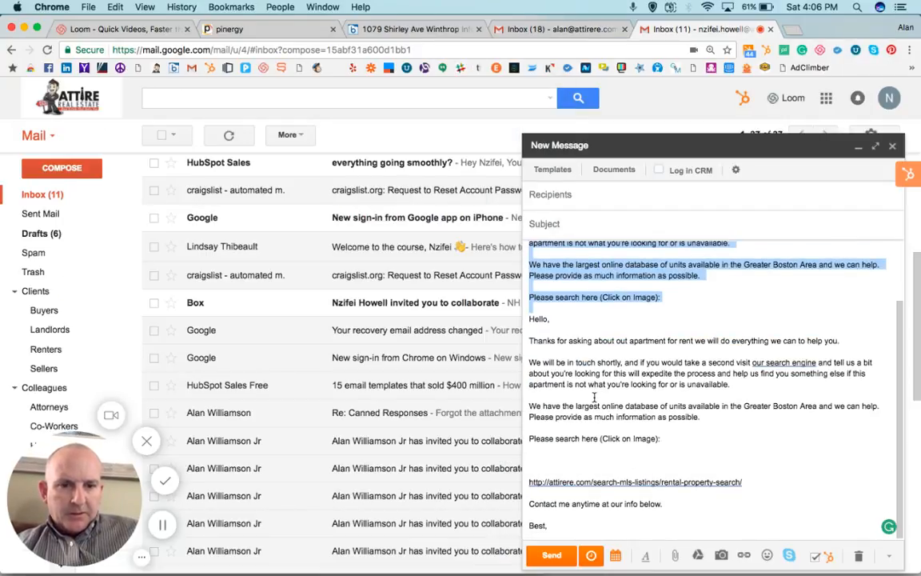
left_click_drag(548, 525, 525, 319)
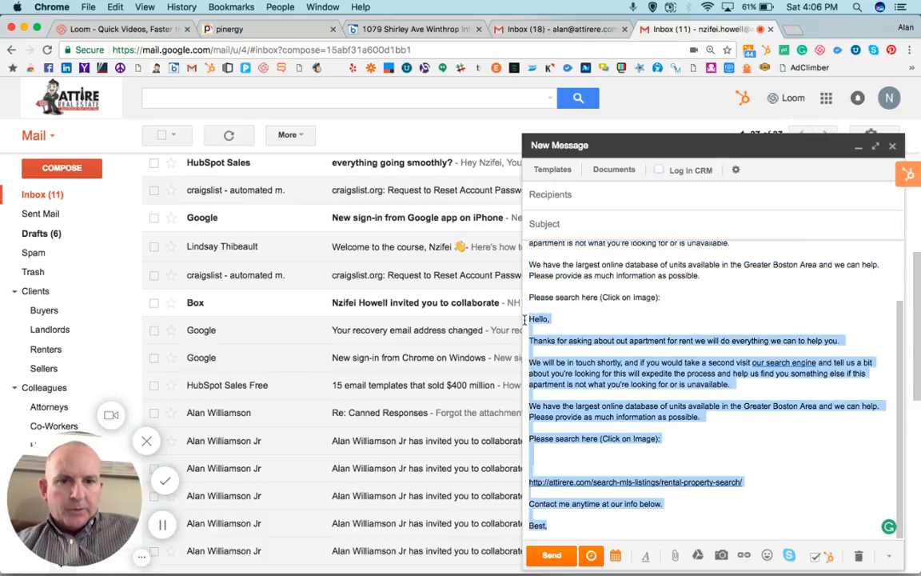
key("BackSpace")
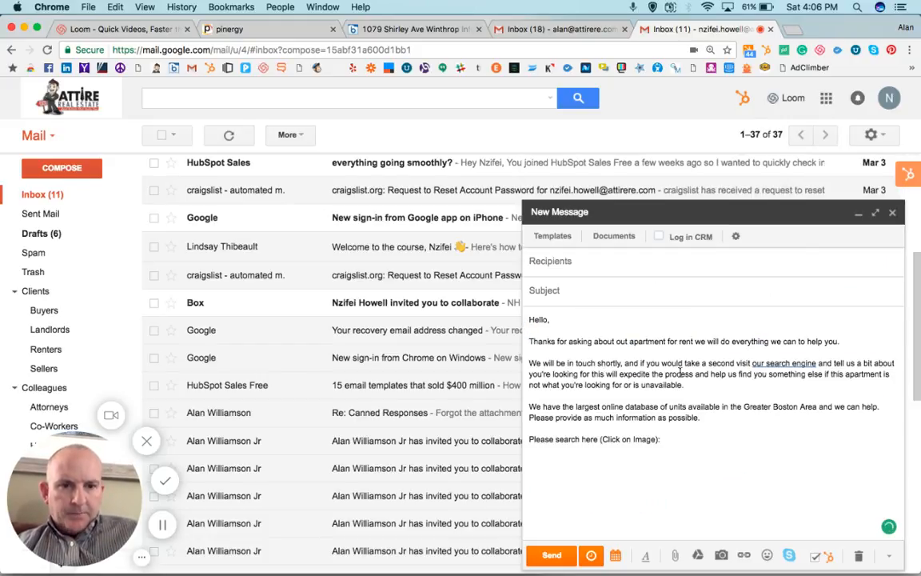
- Add blank lines after the paragraph ending "or is unavailable." and insert the Desktop picture "Pic Test.png" inline there
left_click(692, 384)
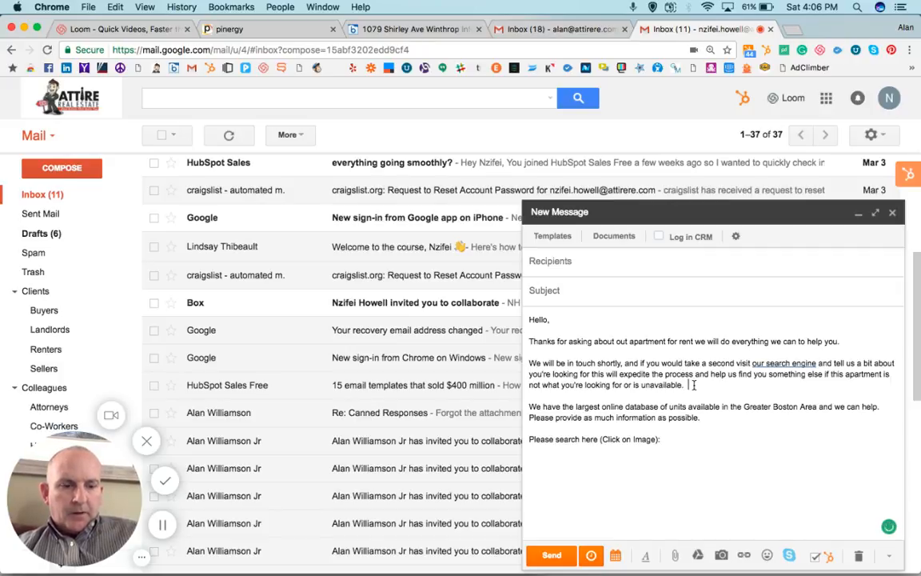
key("Return")
key("Return")
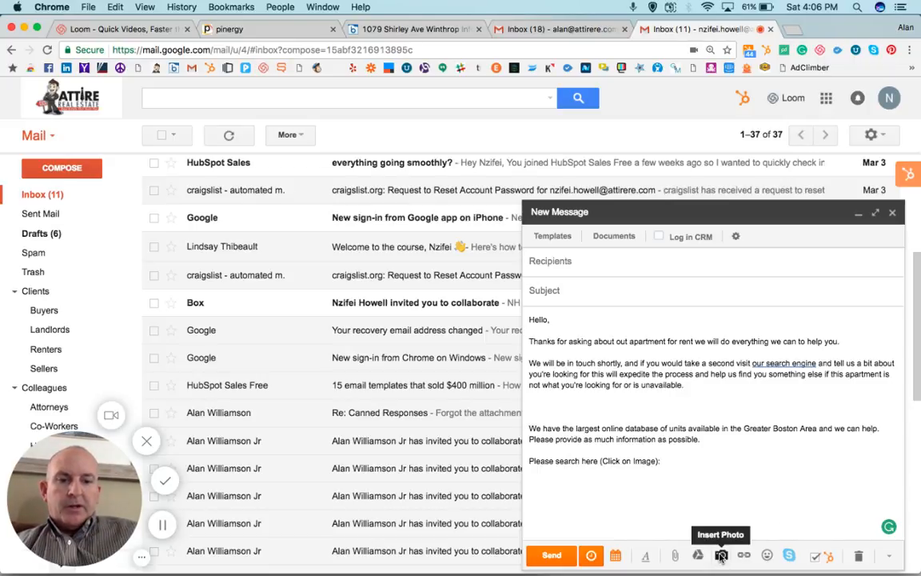
left_click(721, 555)
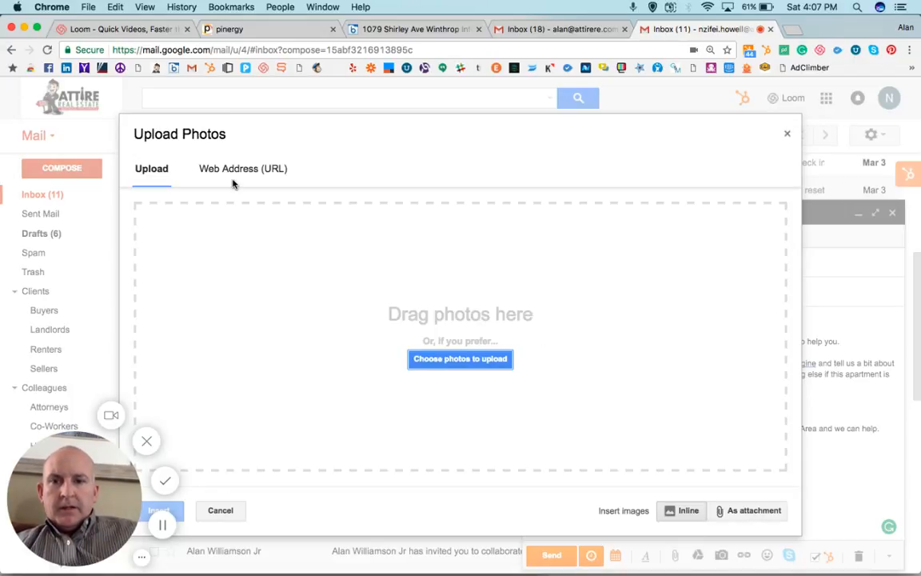
left_click(456, 366)
left_click(410, 128)
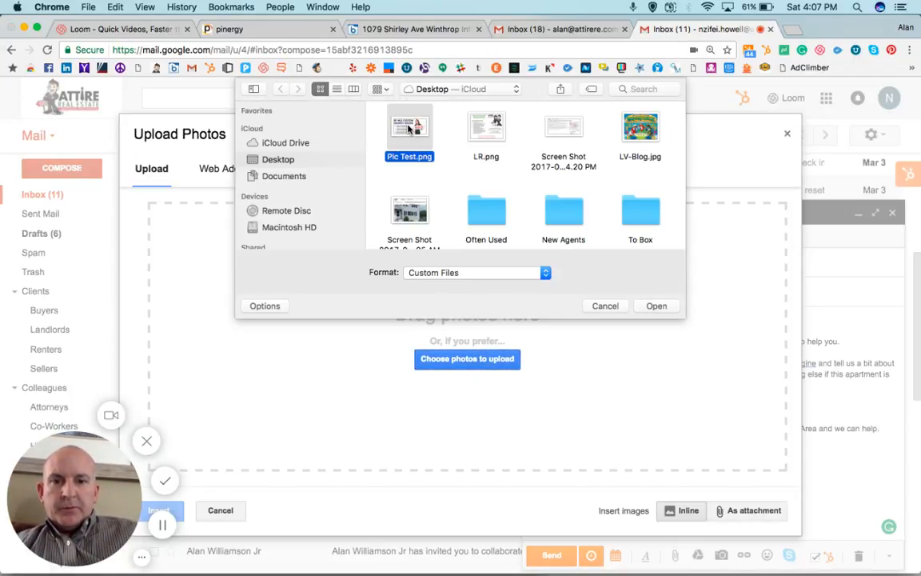
double_click(409, 128)
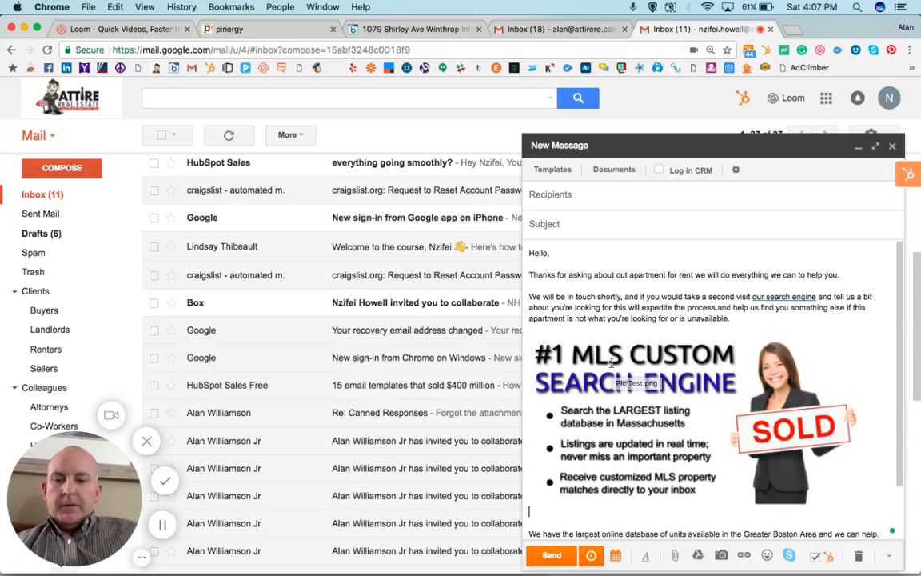
- Copy the subject text "Renter Reply" from the Word document and paste it as the subject of the Gmail message
key("super+Tab")
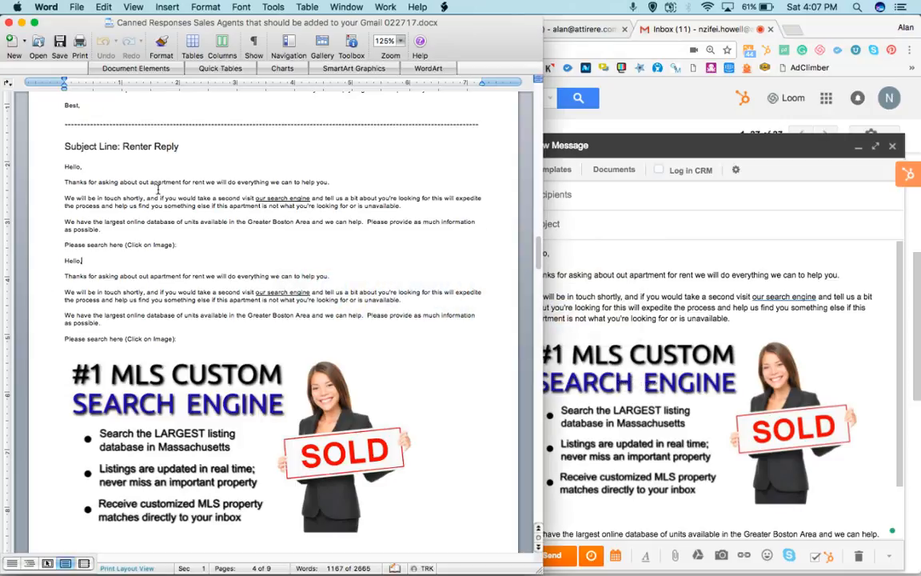
left_click_drag(180, 147, 122, 147)
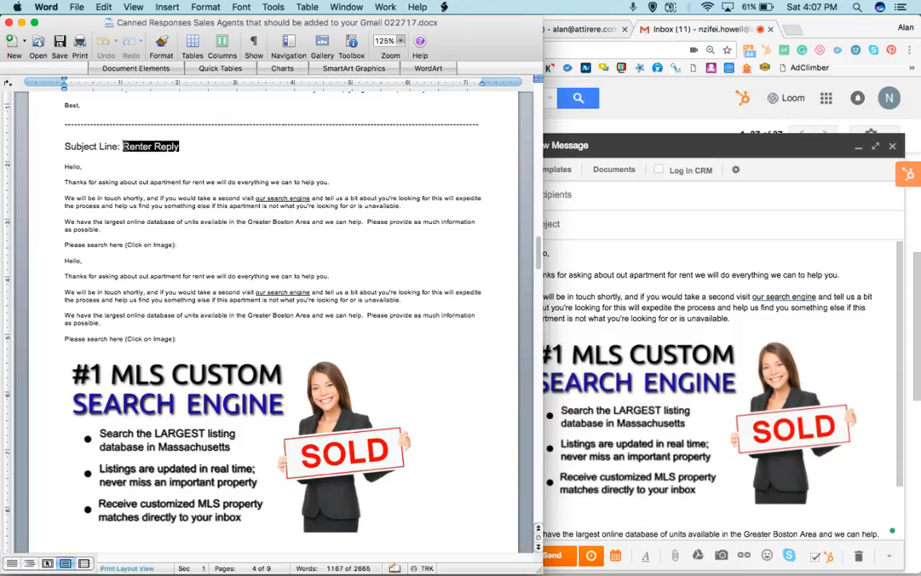
right_click(124, 148)
left_click(145, 181)
left_click(560, 233)
left_click(570, 224)
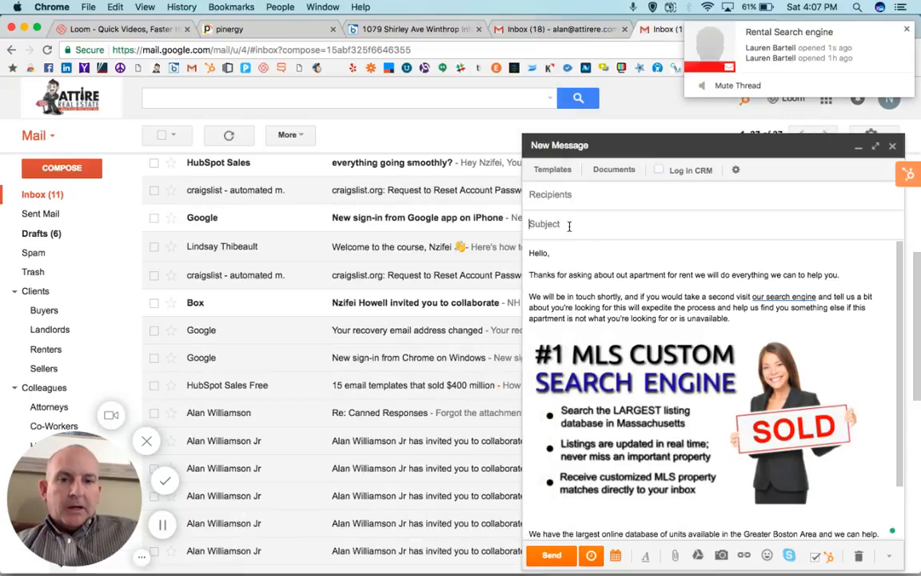
key("super+v")
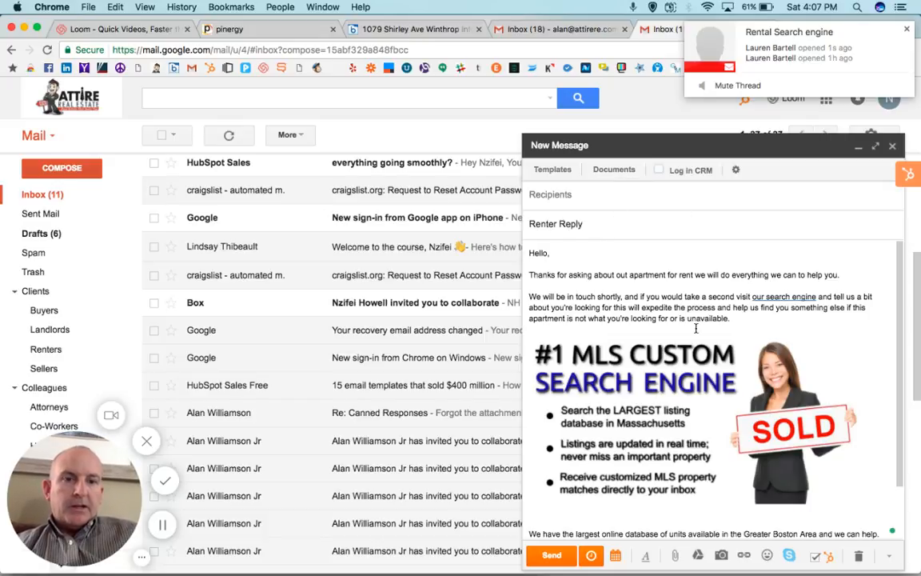
- Save the message as a new canned response named "Renter Reply" and close the message
left_click(889, 557)
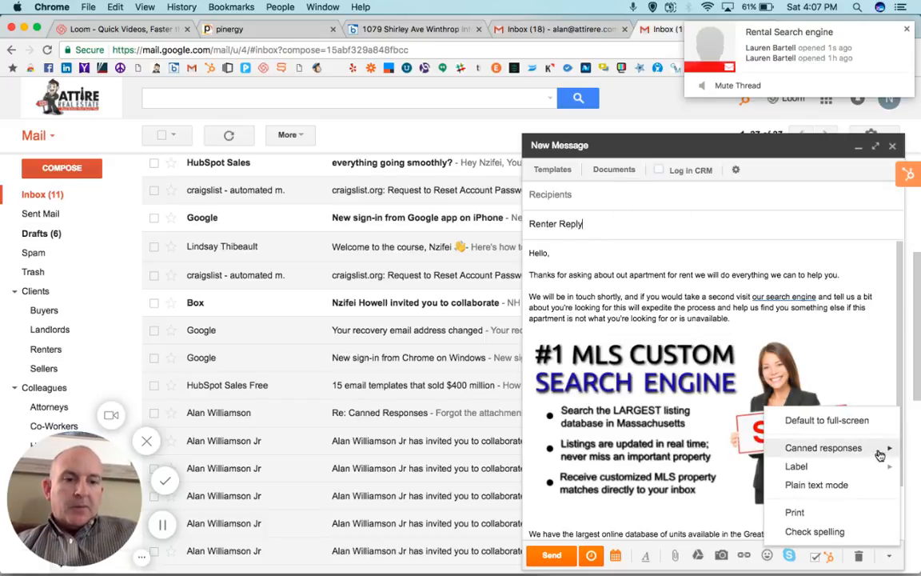
mouse_move(880, 445)
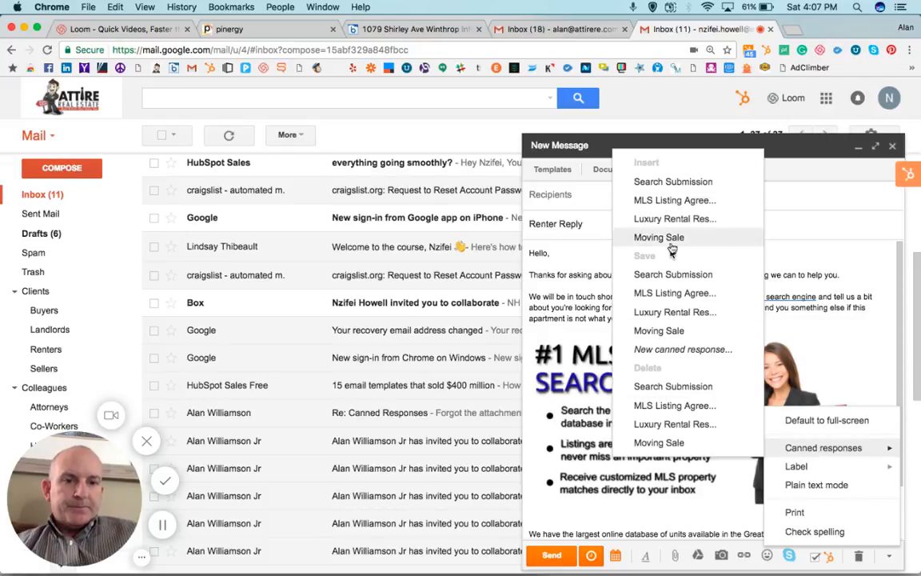
left_click(664, 352)
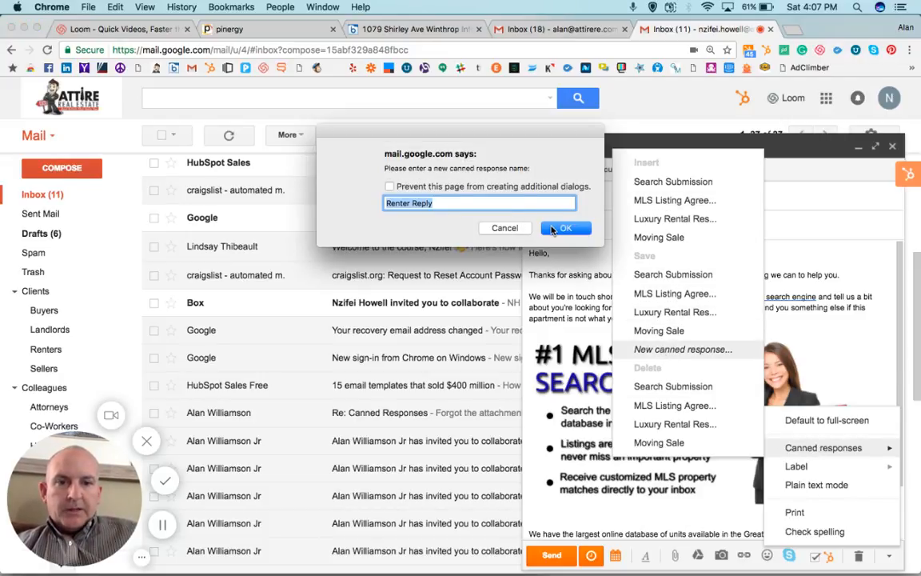
left_click(557, 229)
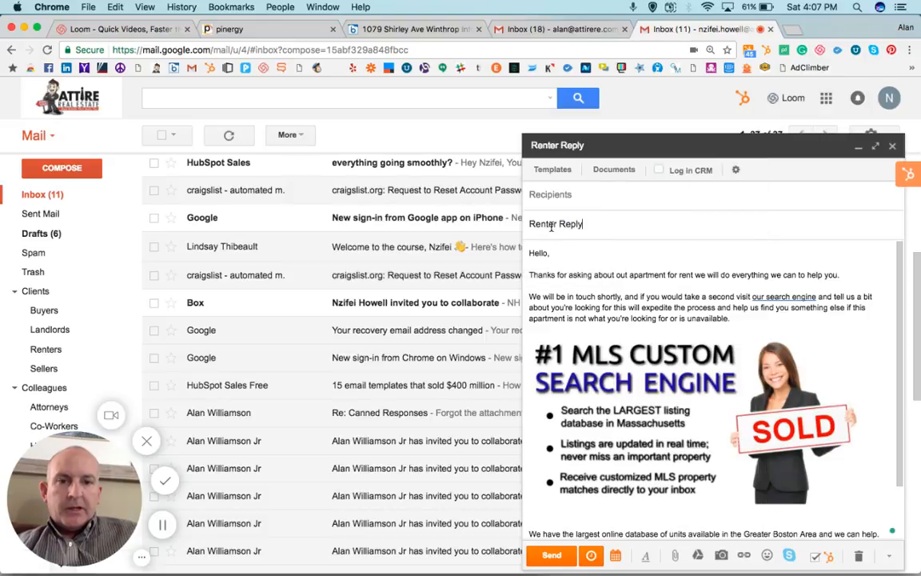
left_click(892, 146)
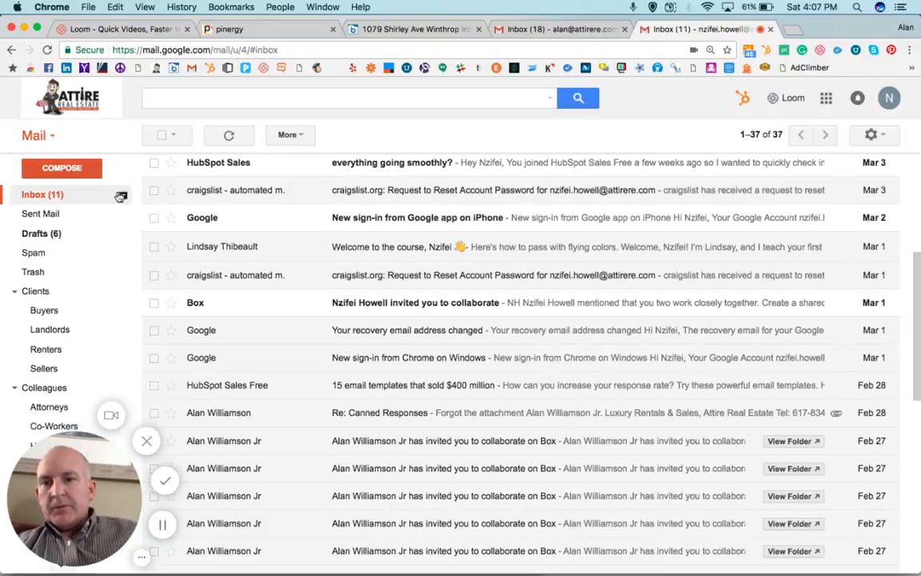
- Start a new message and insert the "Renter Reply" canned response into its body
left_click(90, 171)
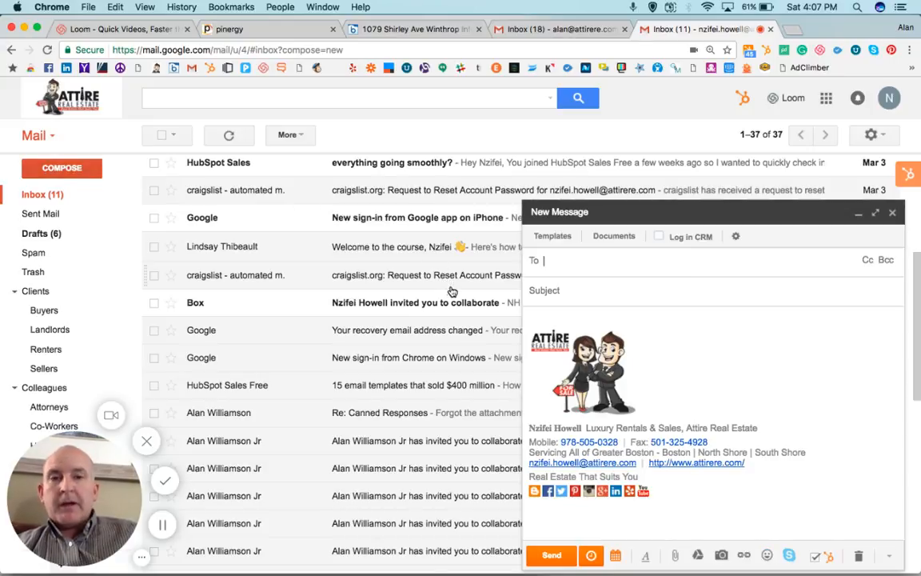
left_click(554, 315)
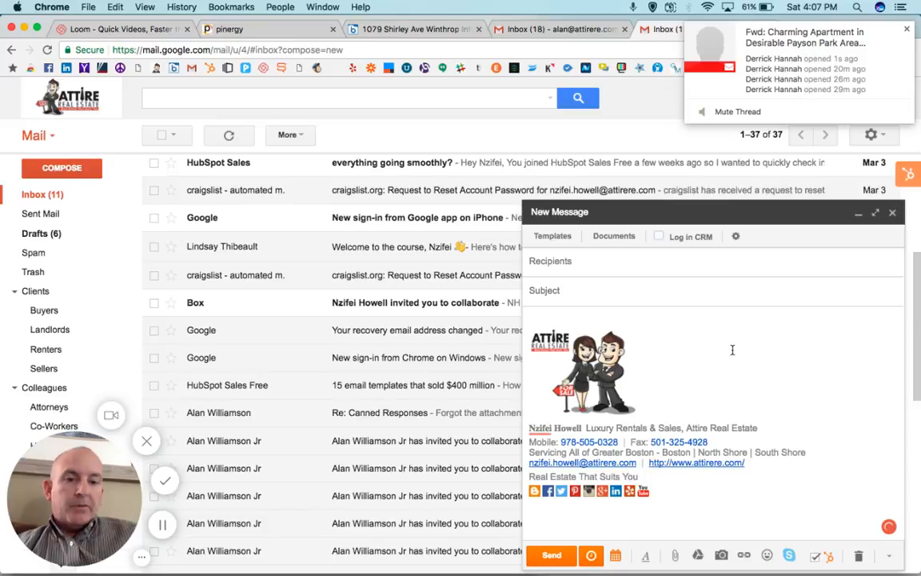
left_click(889, 555)
mouse_move(830, 451)
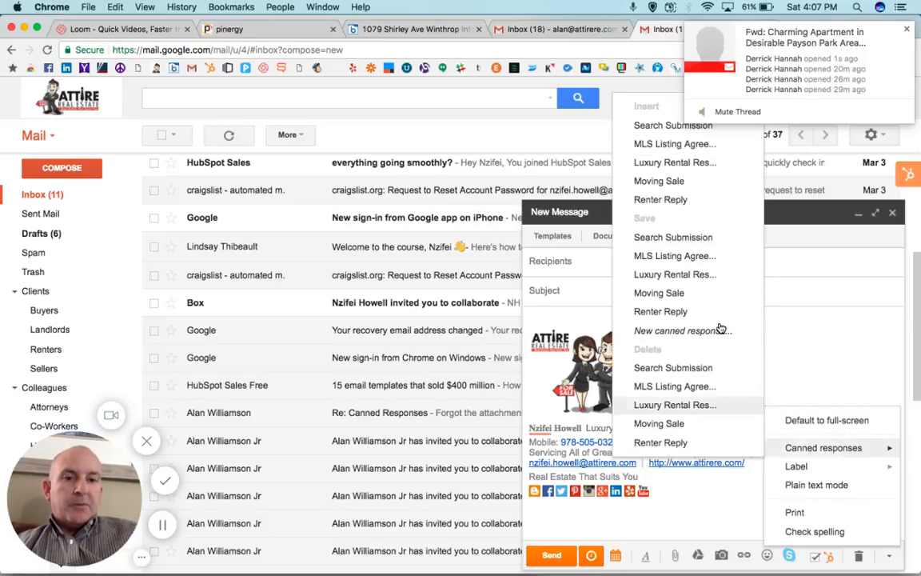
left_click(661, 199)
- Review the inserted Renter Reply text and inline picture from beginning to end, and close the test message
scroll(641, 388, "down", 5)
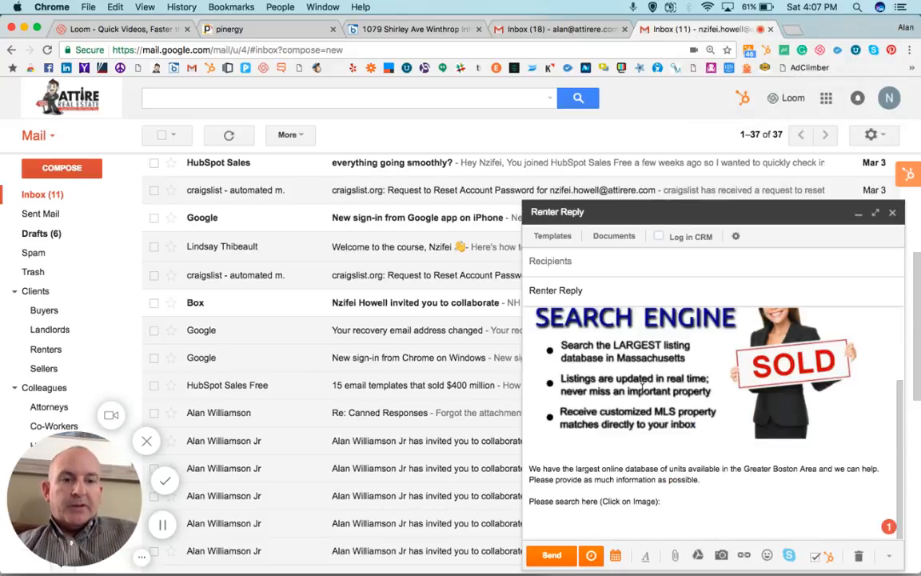
scroll(641, 388, "up", 6)
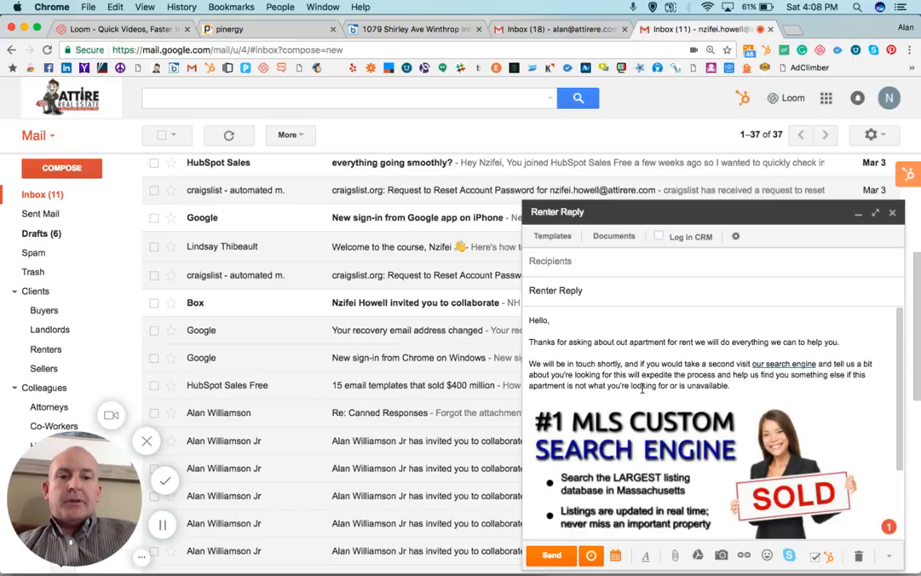
scroll(625, 375, "down", 3)
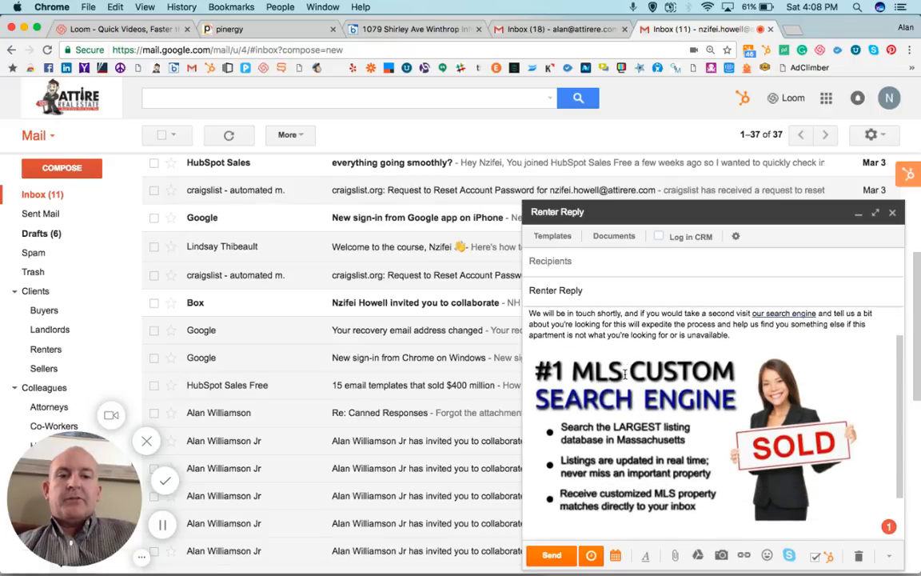
scroll(625, 374, "up", 1)
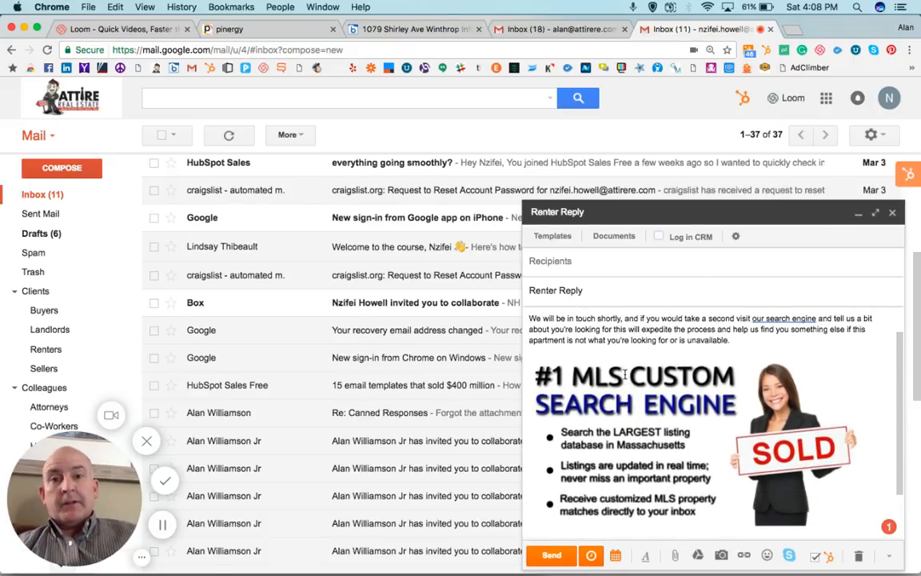
scroll(625, 374, "up", 2)
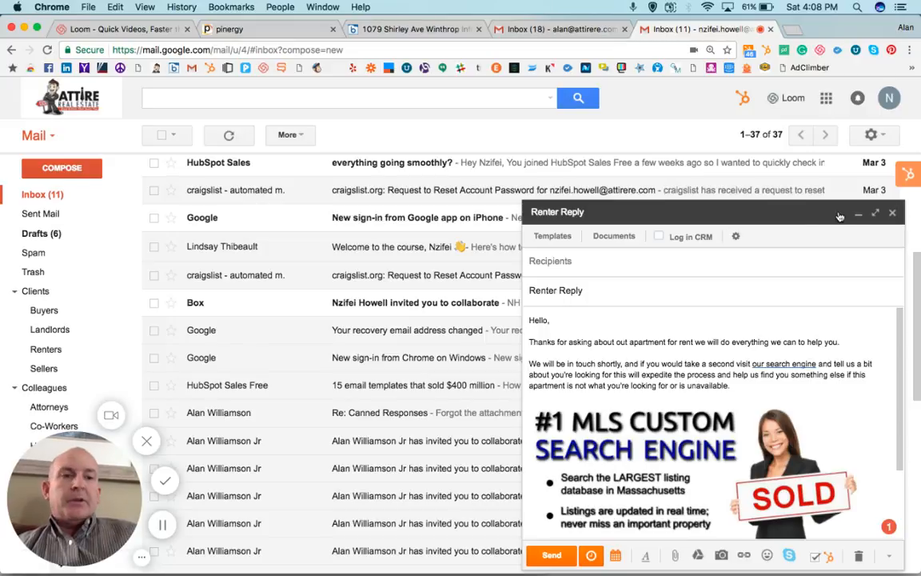
left_click(893, 212)
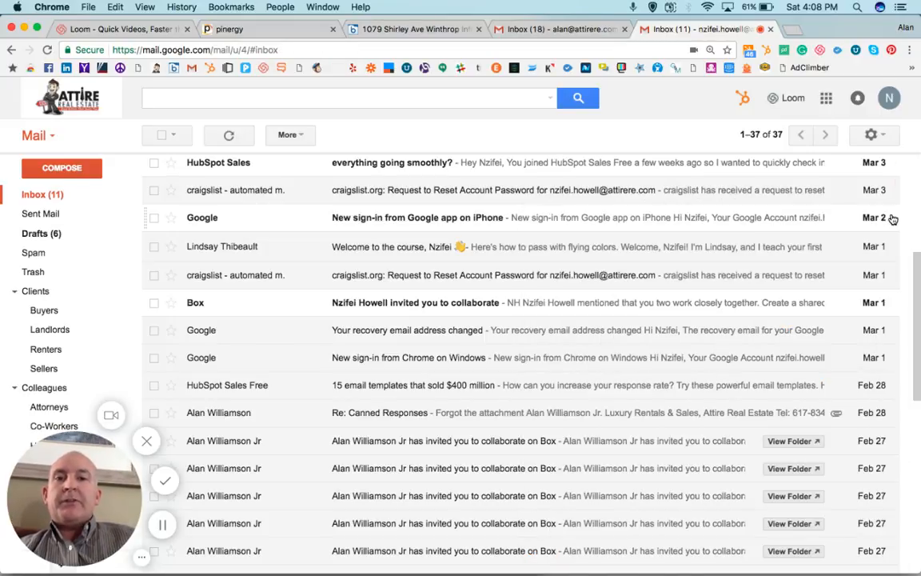